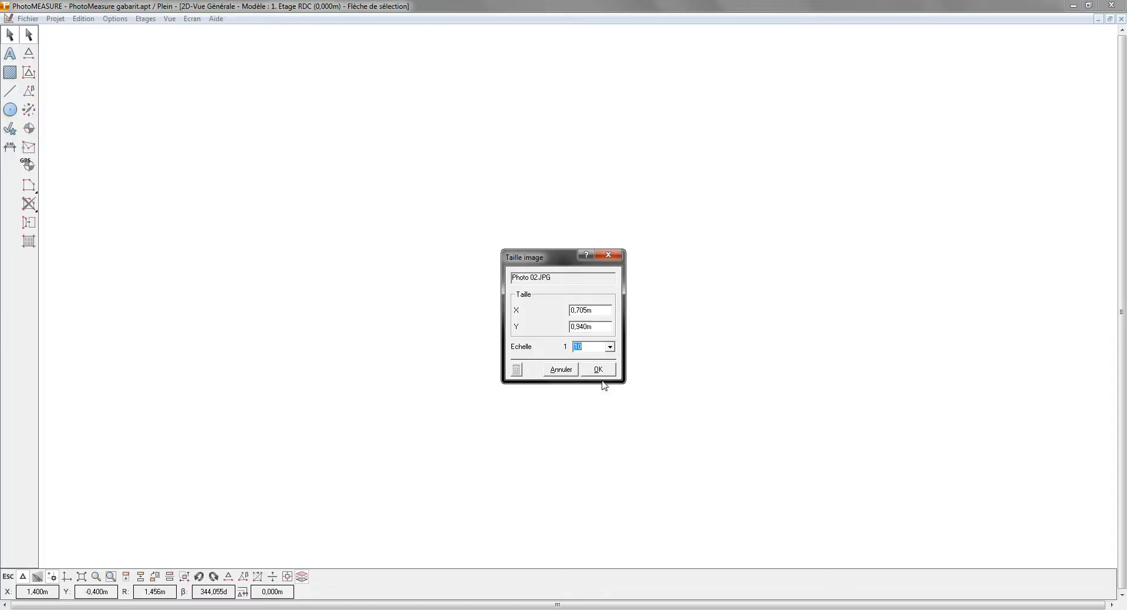
- Insert Photo 02.JPG at a 1:10 scale and trace a four-sided reference outline on the white house's facade
left_click(600, 370)
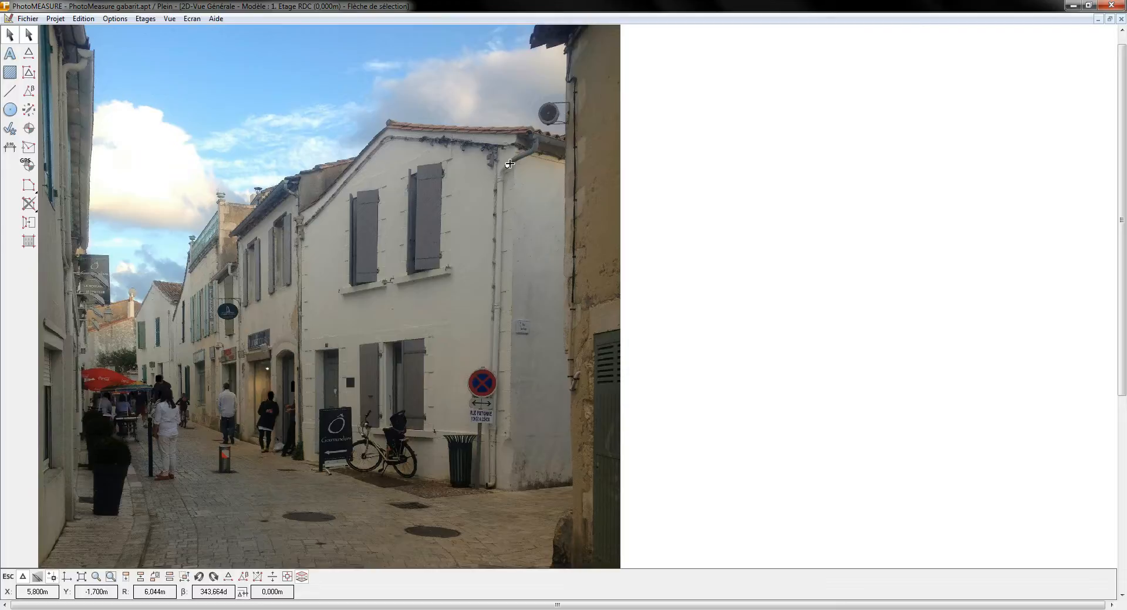
left_click(509, 164)
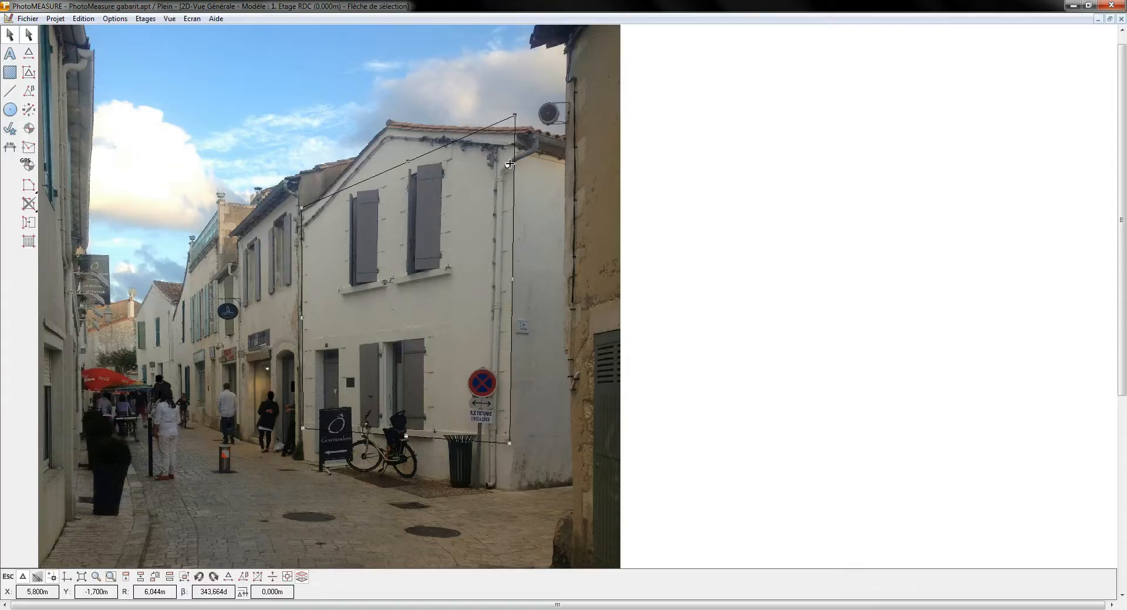
- Straighten the photo's perspective using the four corners of the reference outline on the white facade
left_click(31, 222)
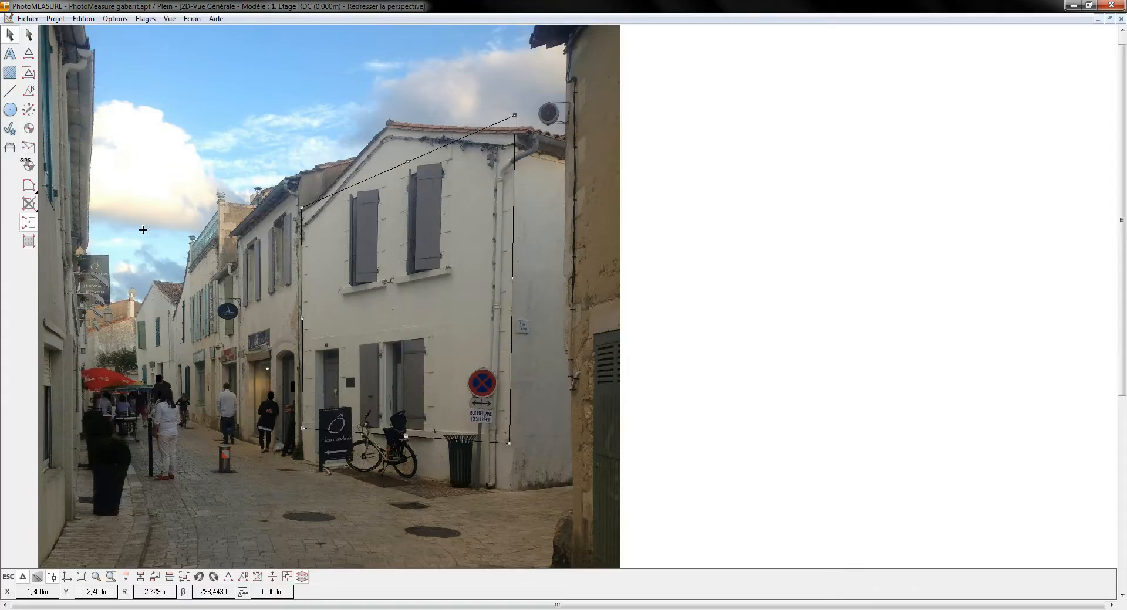
left_click(301, 208)
left_click(515, 116)
left_click(509, 442)
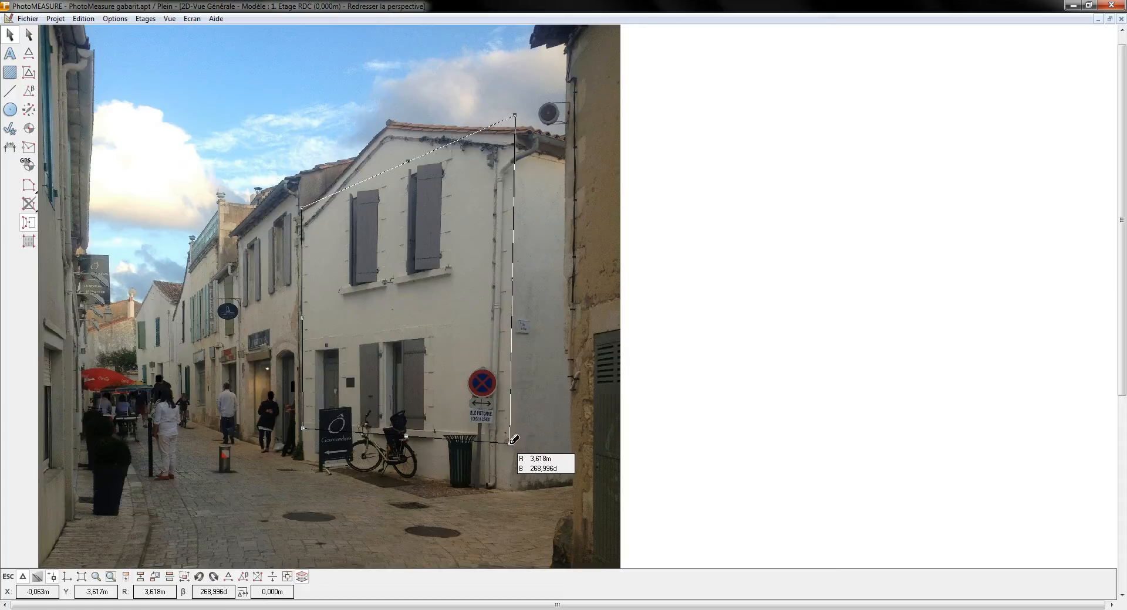
left_click(303, 428)
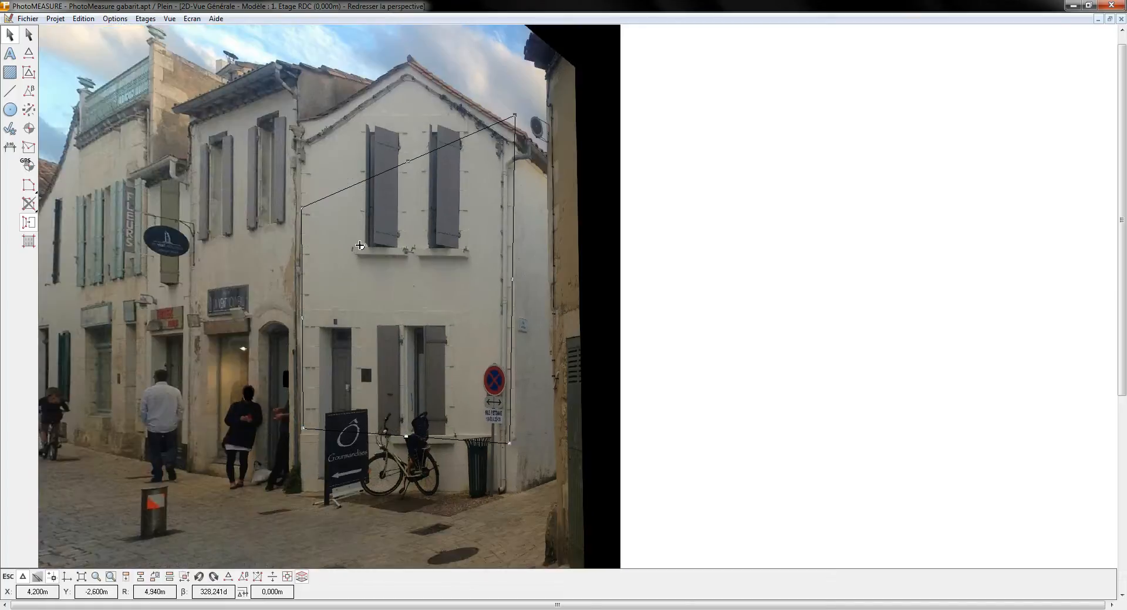
- Remove the reference outline and rescale the photo horizontally from the width of the white house's door opening
left_click(10, 93)
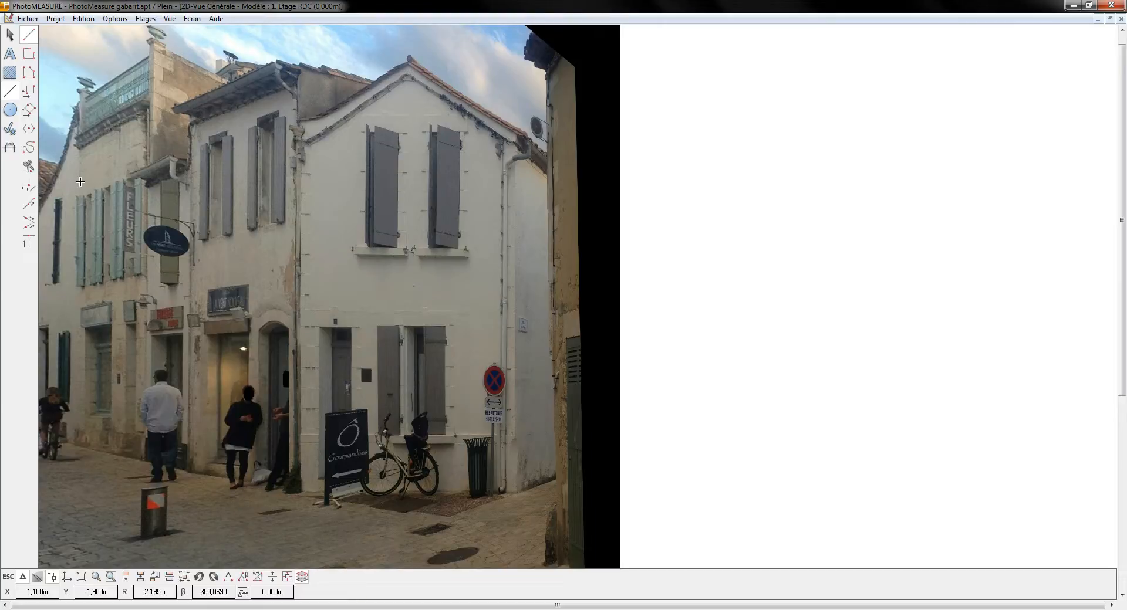
left_click(9, 38)
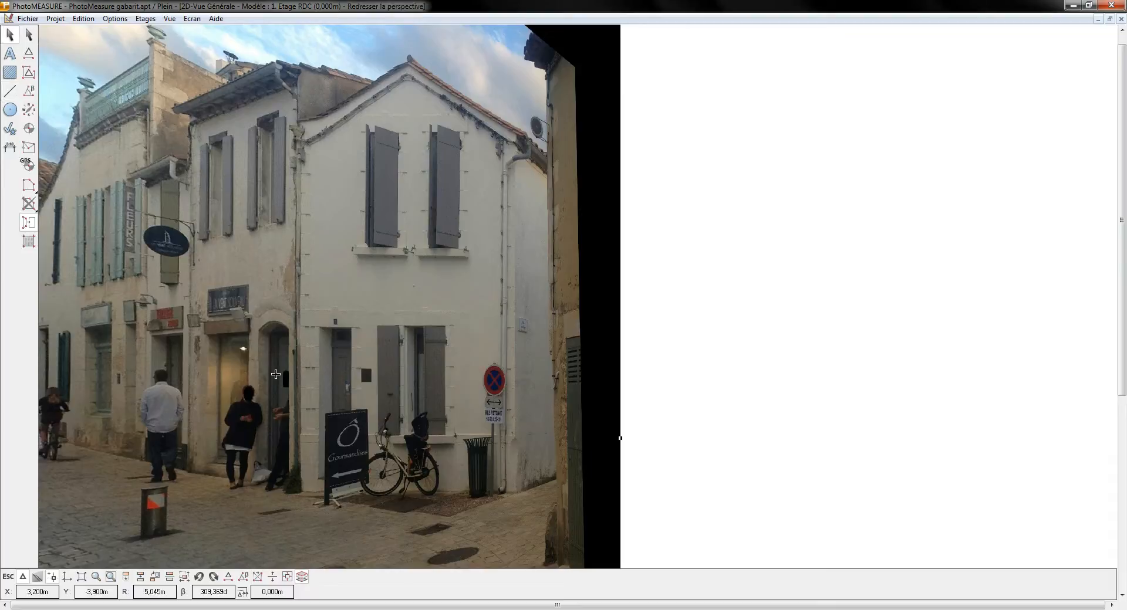
left_click(187, 577)
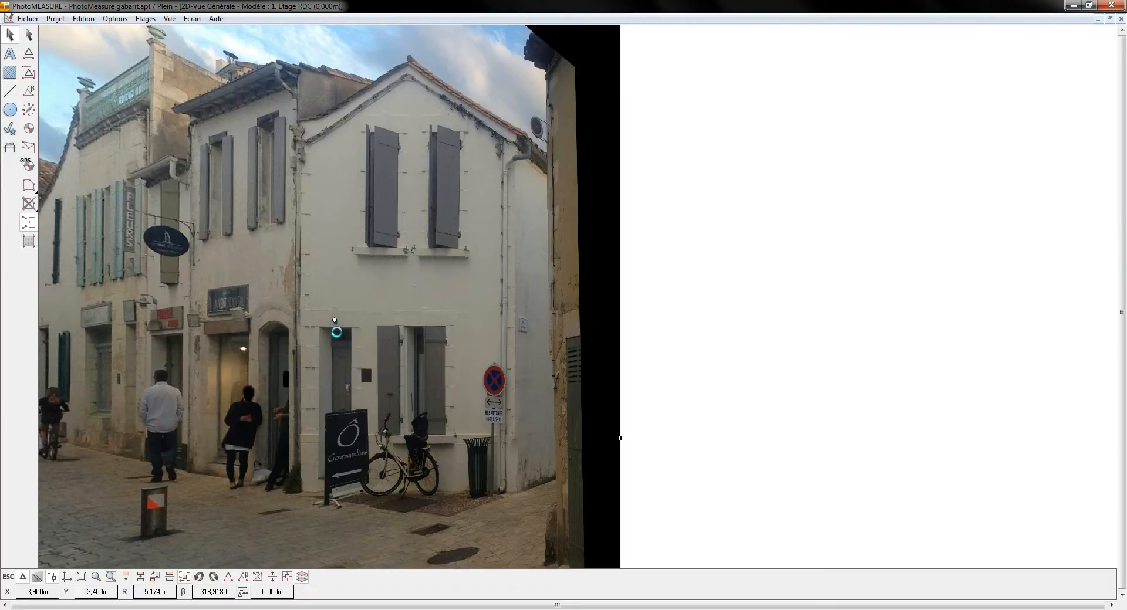
scroll(335, 324, "up", 4)
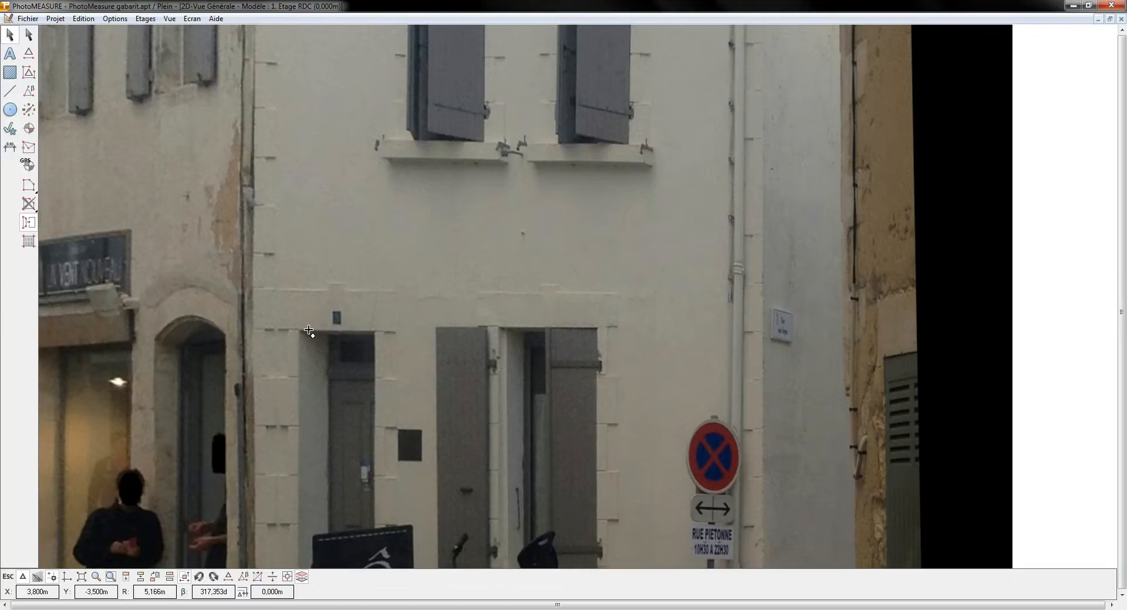
left_click(299, 330)
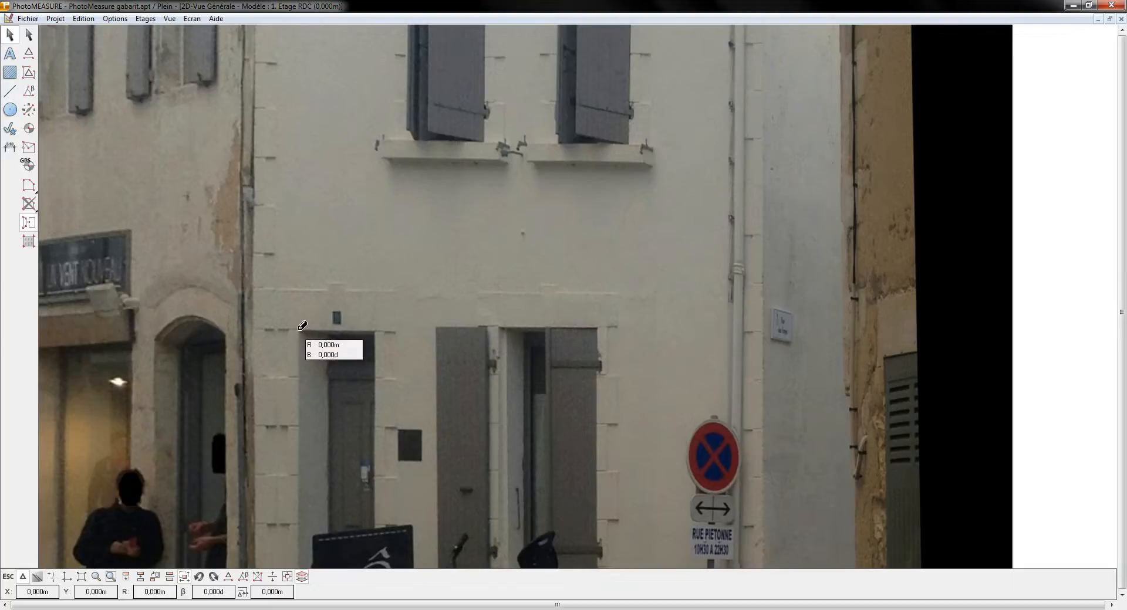
left_click(378, 327)
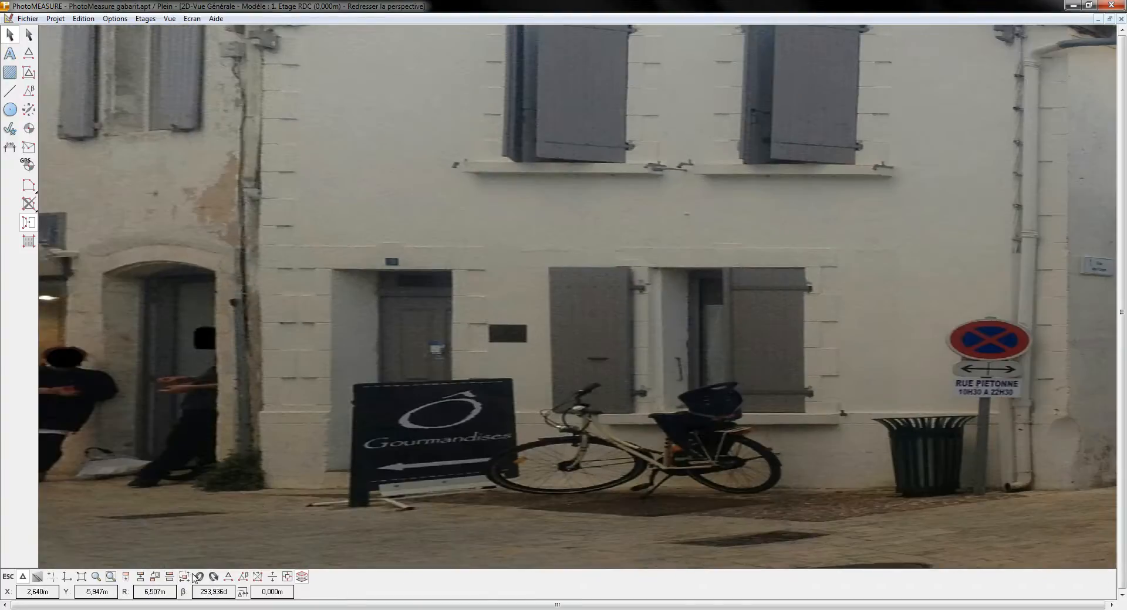
- Rescale the photo vertically so that the door opening's height is 2.40 m
left_click(332, 270)
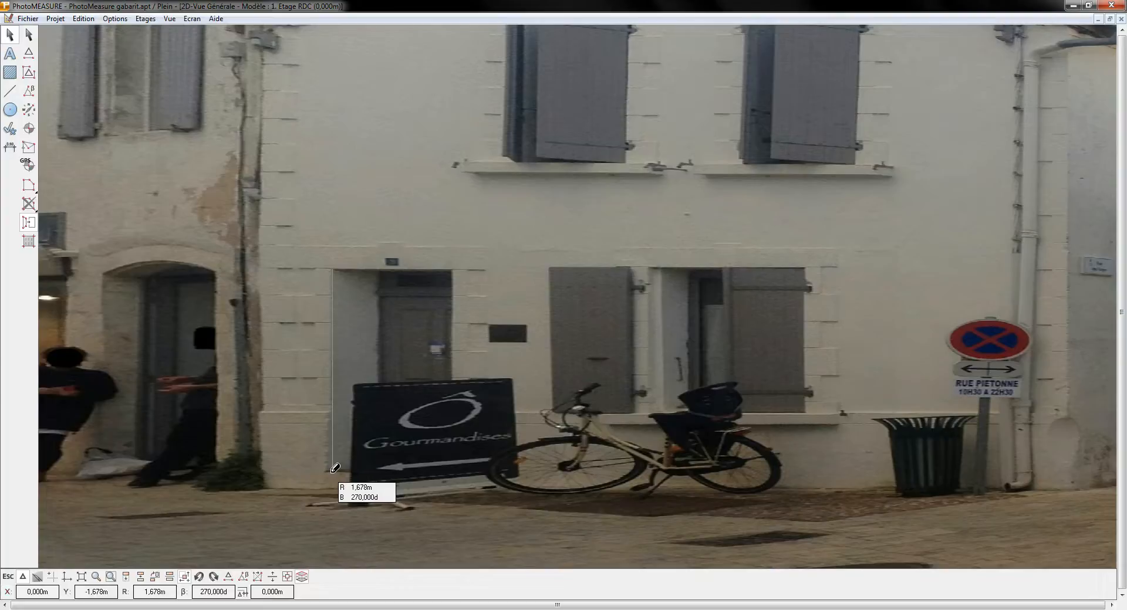
type("2.40")
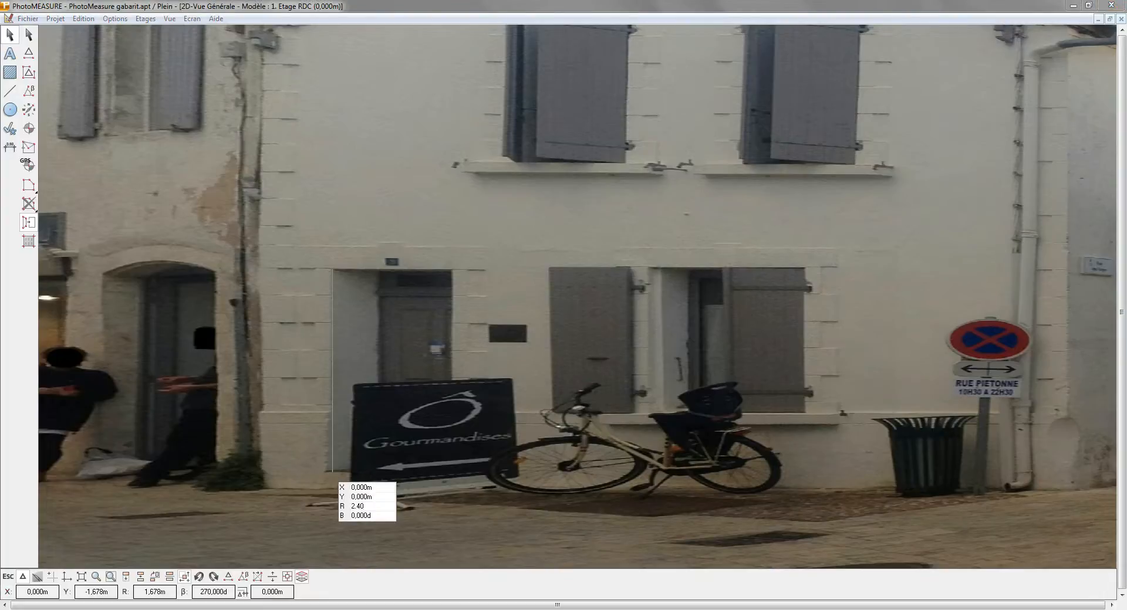
key("Return")
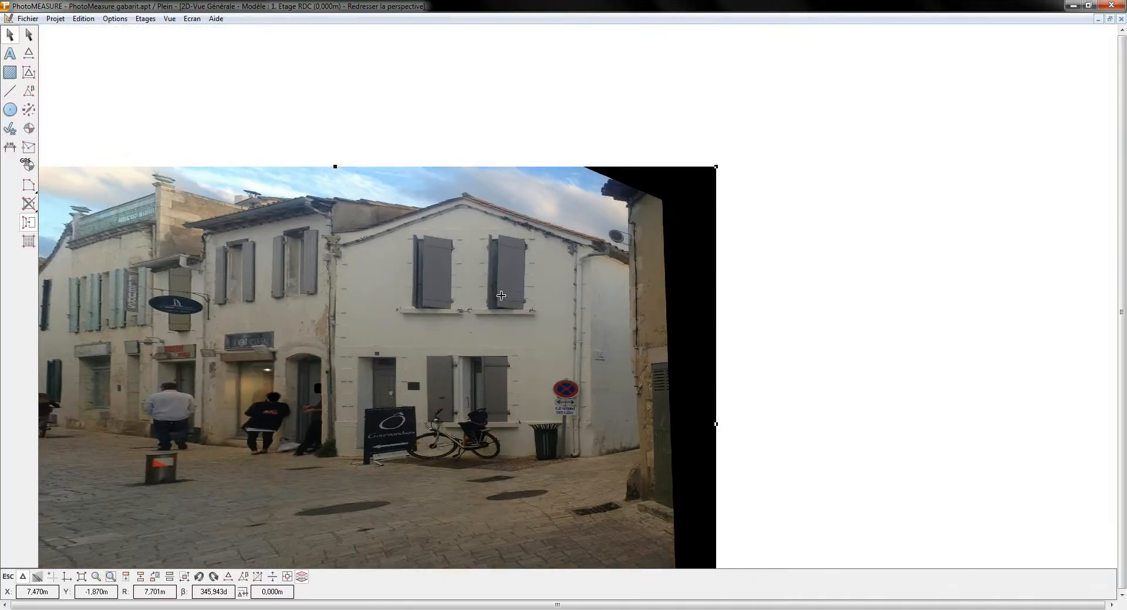
- Crop the photo to the white house, trimming the street, the neighbouring buildings and the black border
scroll(500, 300, "up", 1)
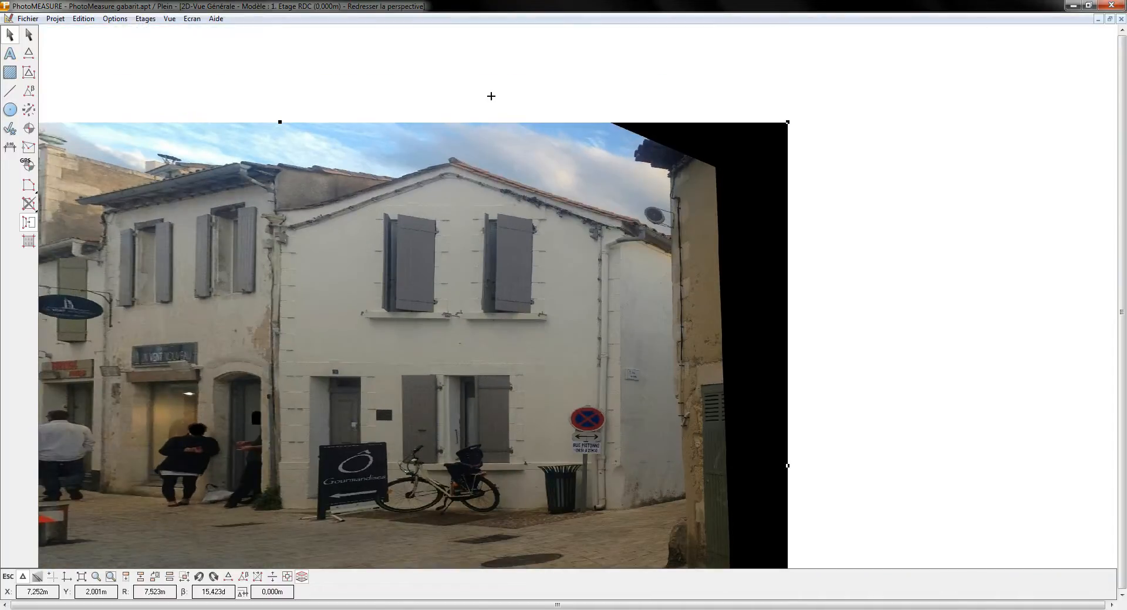
scroll(496, 94, "down", 1)
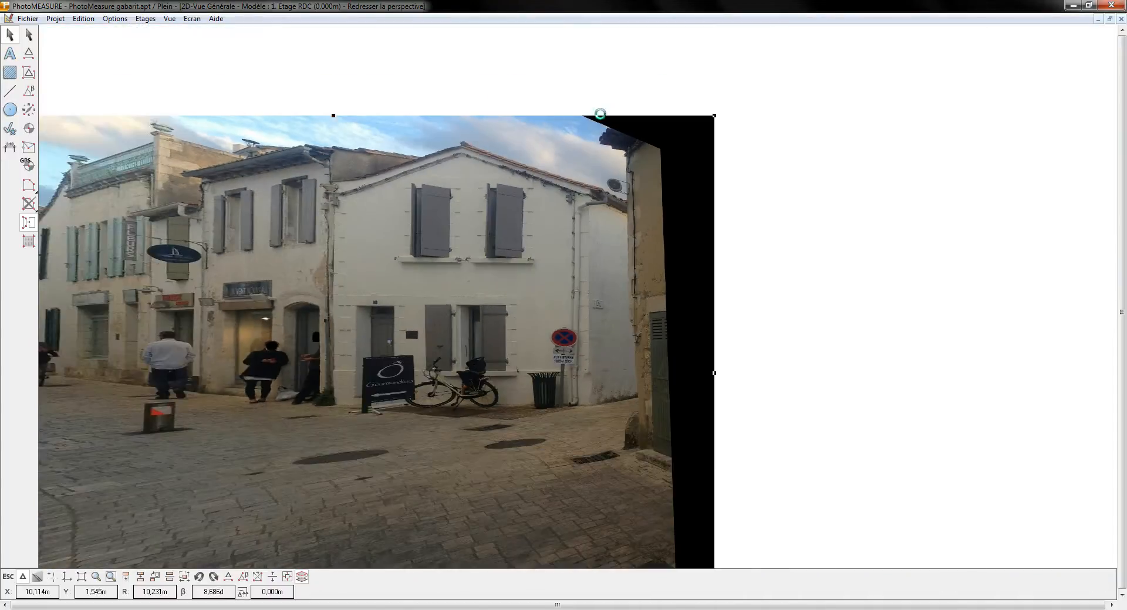
scroll(601, 115, "down", 1)
left_click(31, 241)
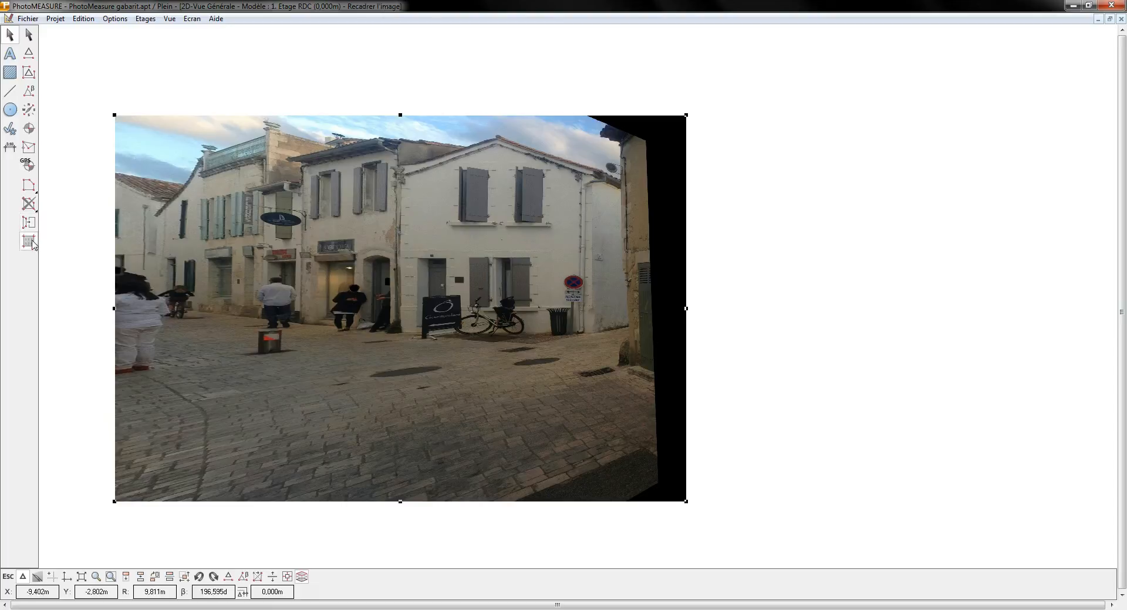
left_click_drag(115, 287, 376, 292)
left_click_drag(505, 502, 528, 355)
left_click_drag(685, 251, 615, 251)
- Hatch the facade with a rectangle from ground to eaves and raise its upper edge's midpoint to the gable peak
scroll(543, 171, "up", 2)
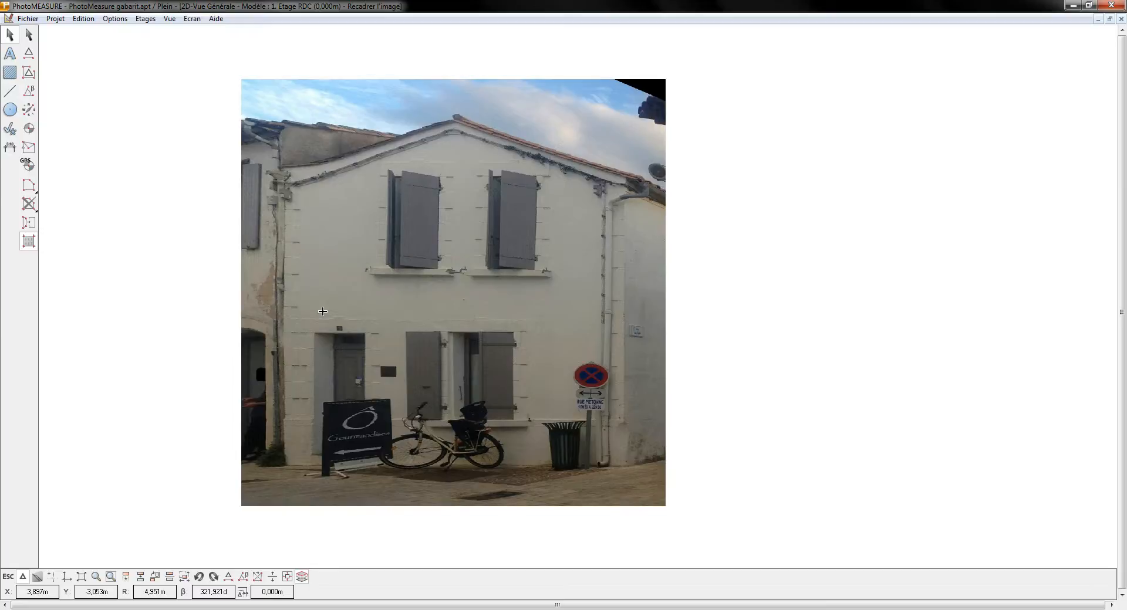
left_click(10, 73)
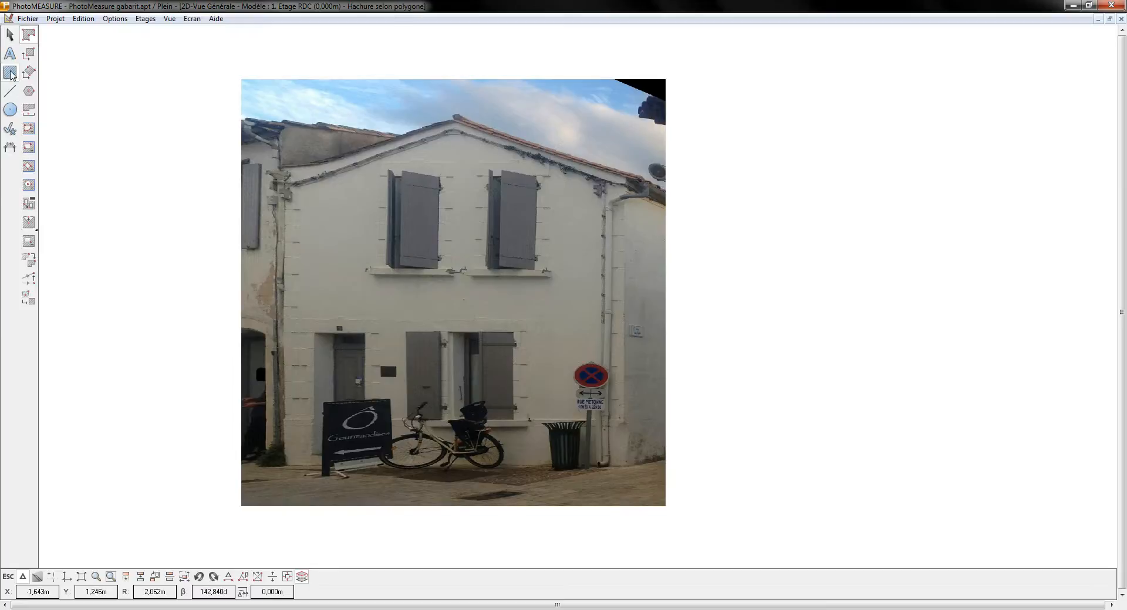
left_click(30, 55)
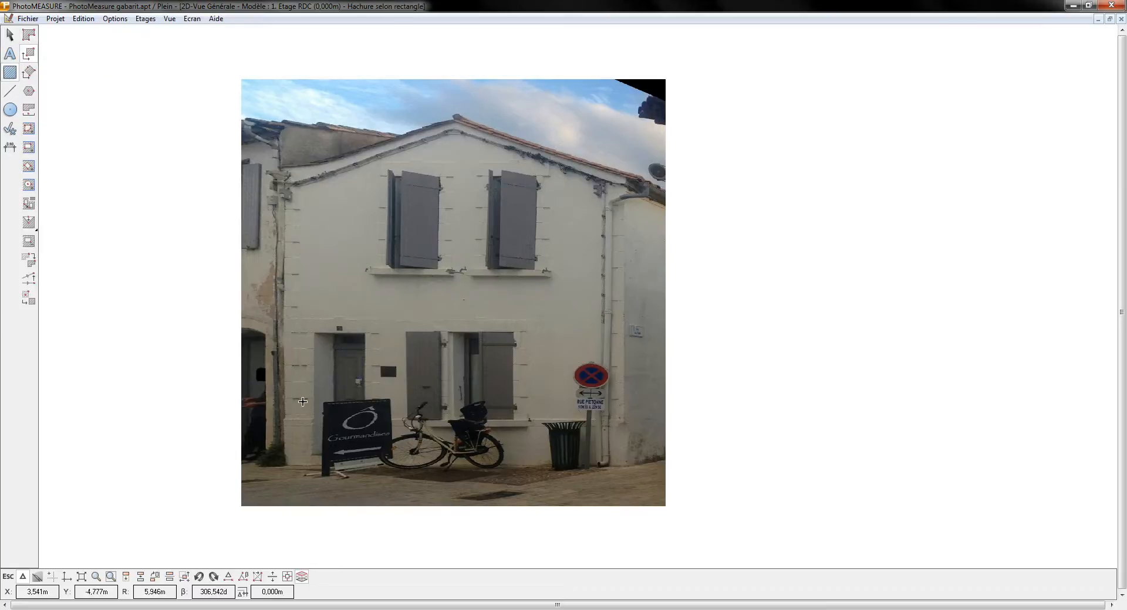
left_click(284, 464)
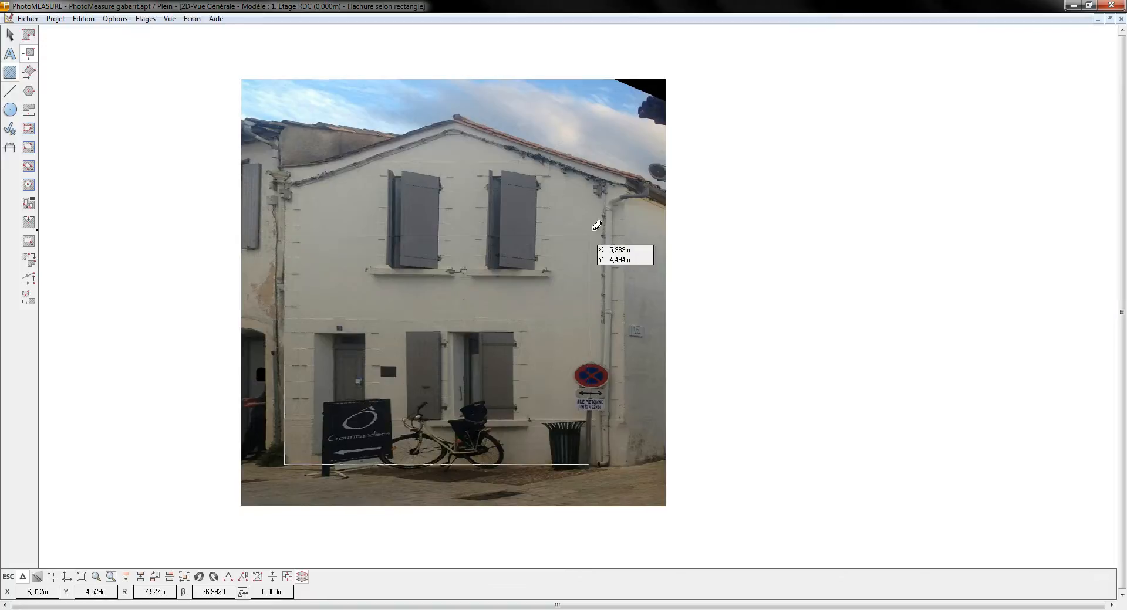
left_click(626, 185)
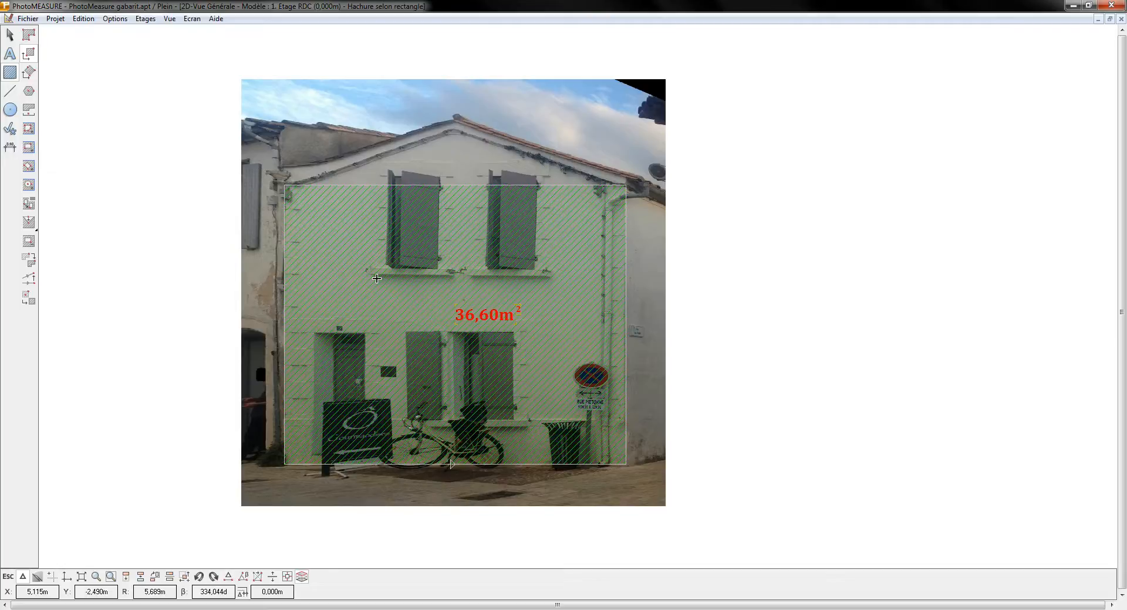
left_click(29, 221)
left_click_drag(454, 186, 454, 125)
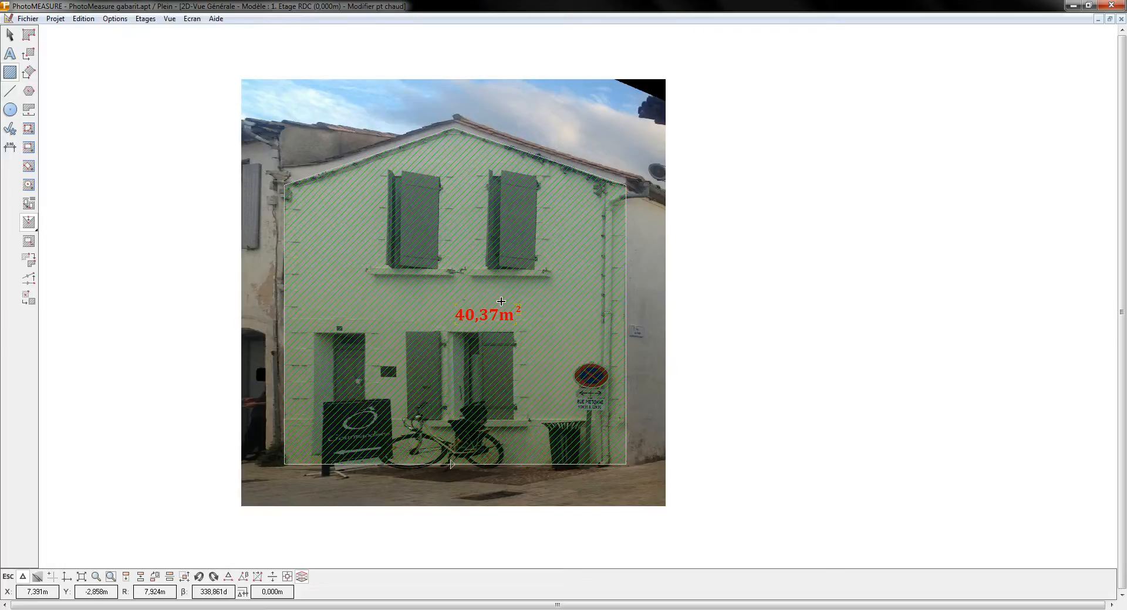
- Cut a rectangular void 1 m wide and 2.40 m high from the facade hatch at the door opening
scroll(457, 354, "up", 2)
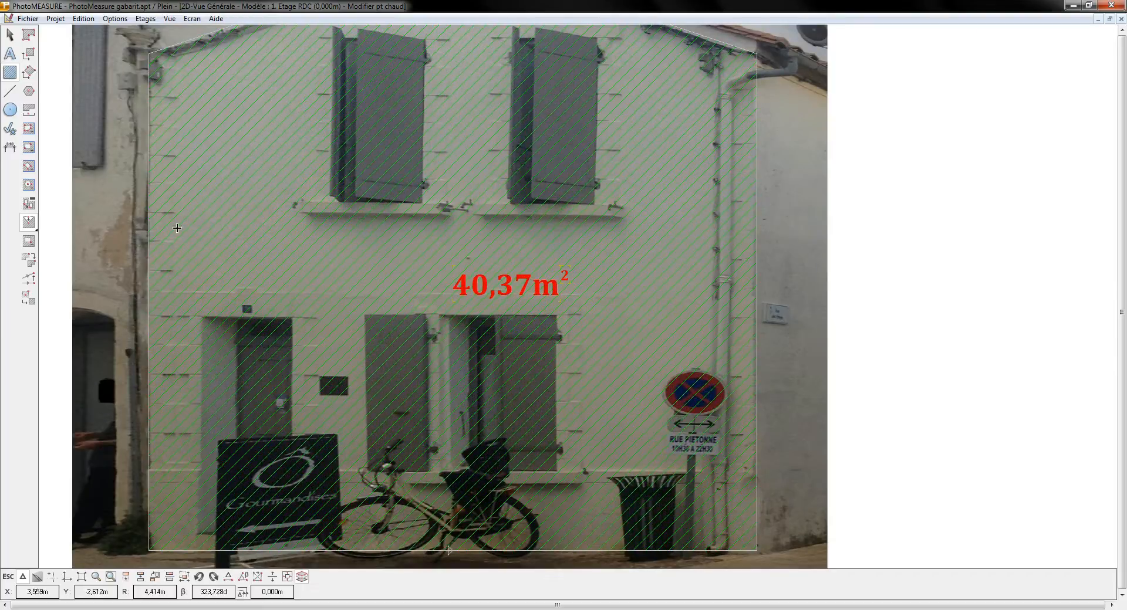
left_click(148, 233)
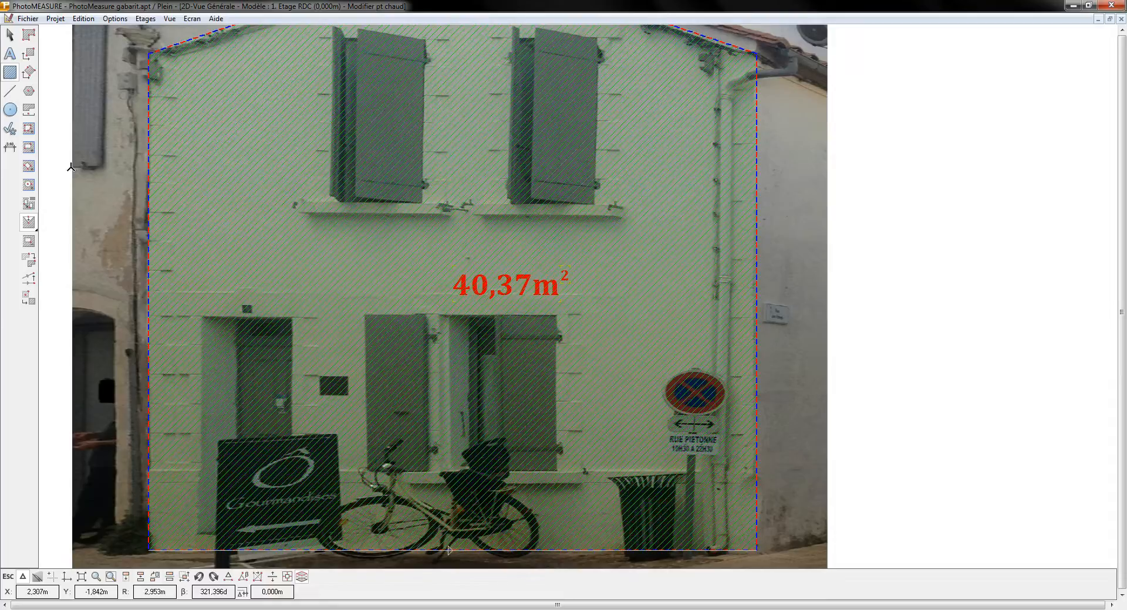
left_click(30, 148)
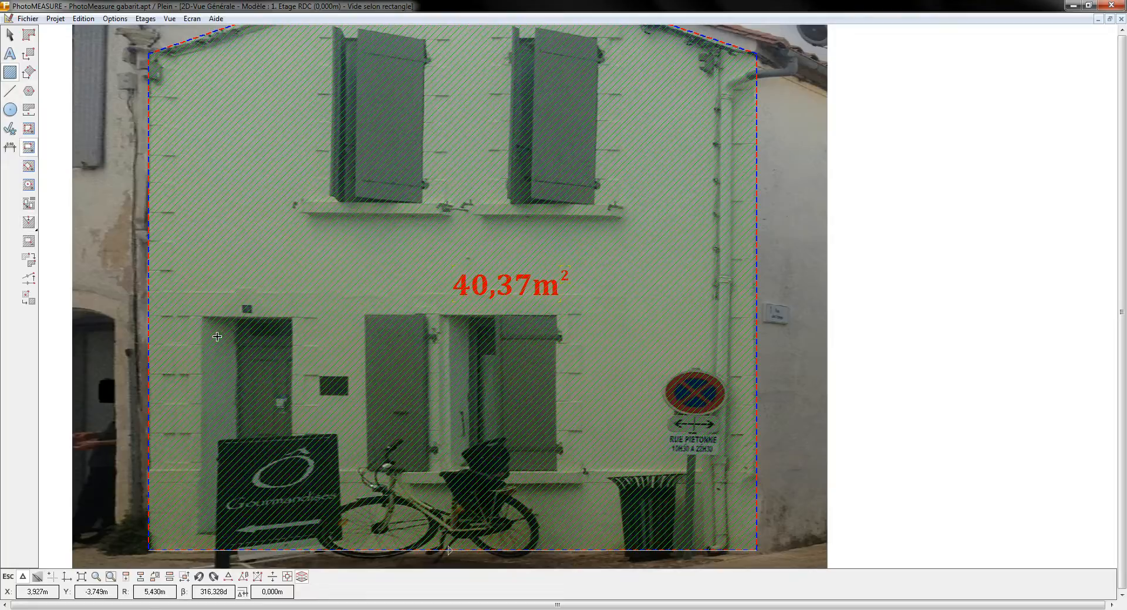
left_click(200, 317)
key("Tab")
type("1")
key("Tab")
type("-")
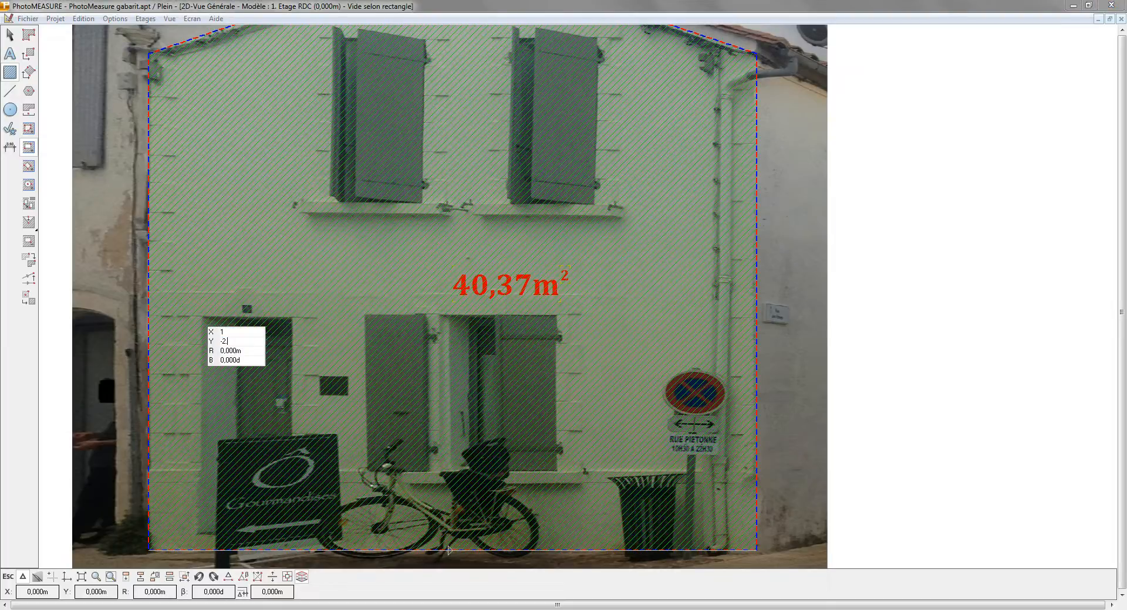
key("Return")
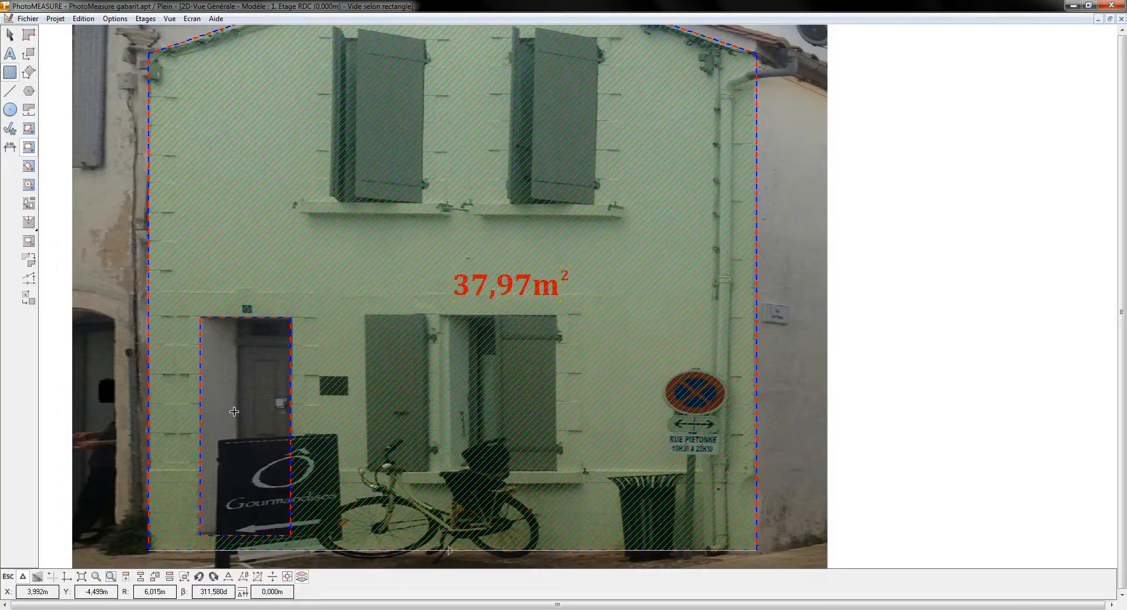
- Cut rectangular voids from the facade hatch around the ground-floor window and the right upper window
scroll(249, 403, "down", 2)
scroll(253, 410, "up", 1)
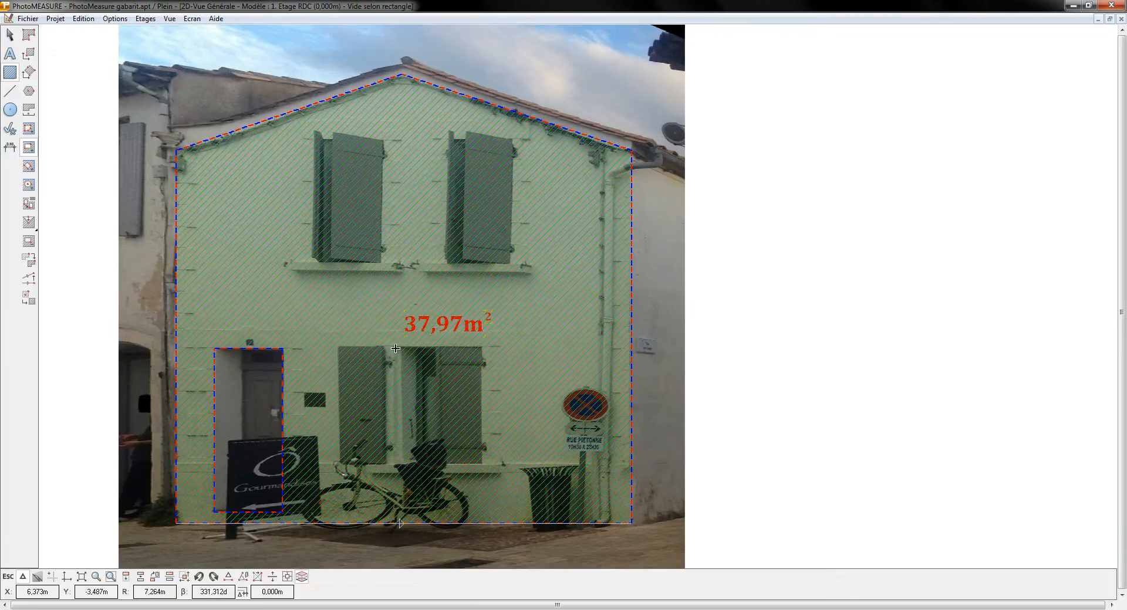
left_click(393, 348)
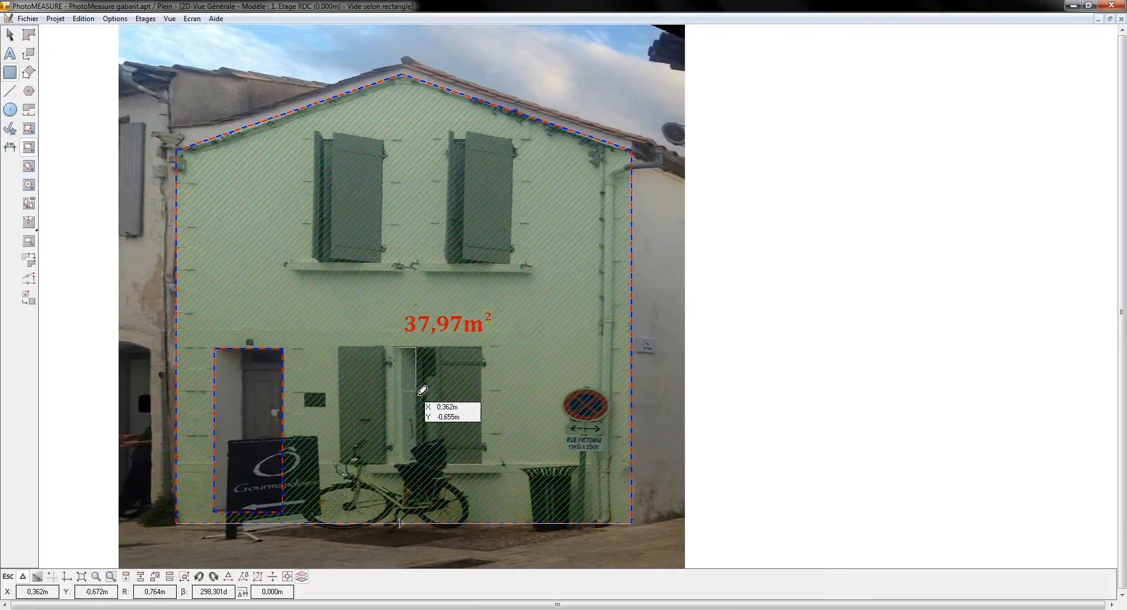
left_click(483, 463)
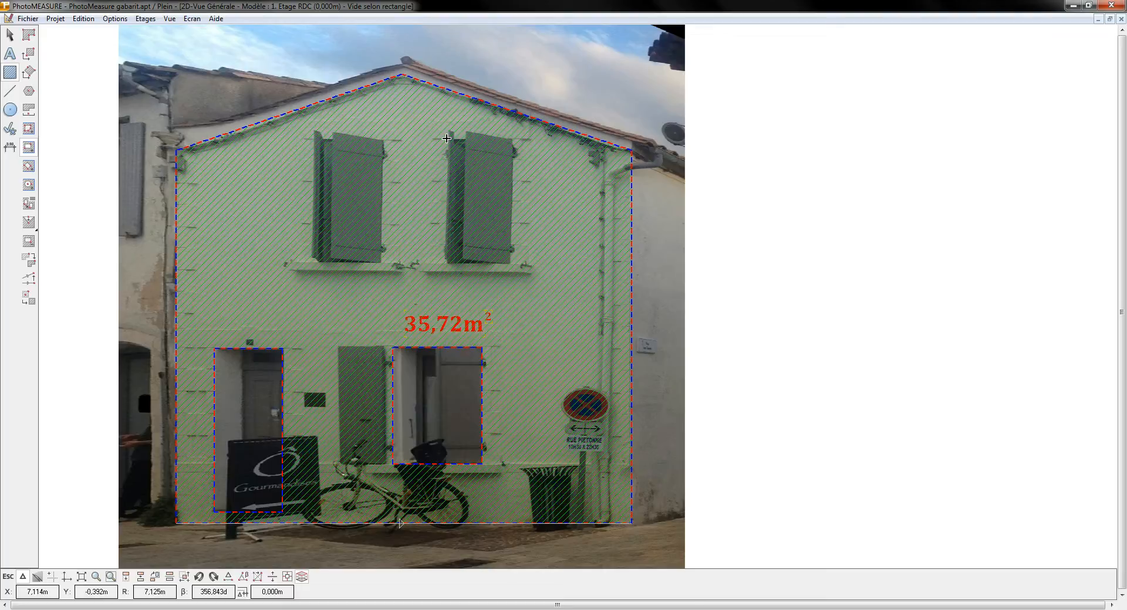
left_click(513, 264)
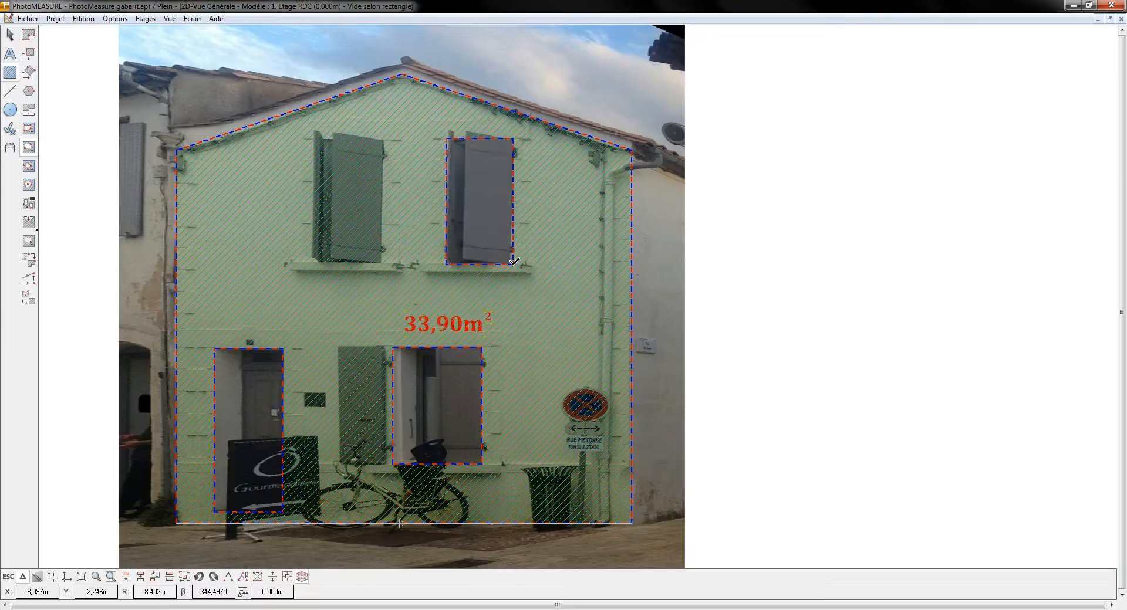
- Copy the right upper window's void once onto the left upper window
left_click(28, 204)
left_click(513, 139)
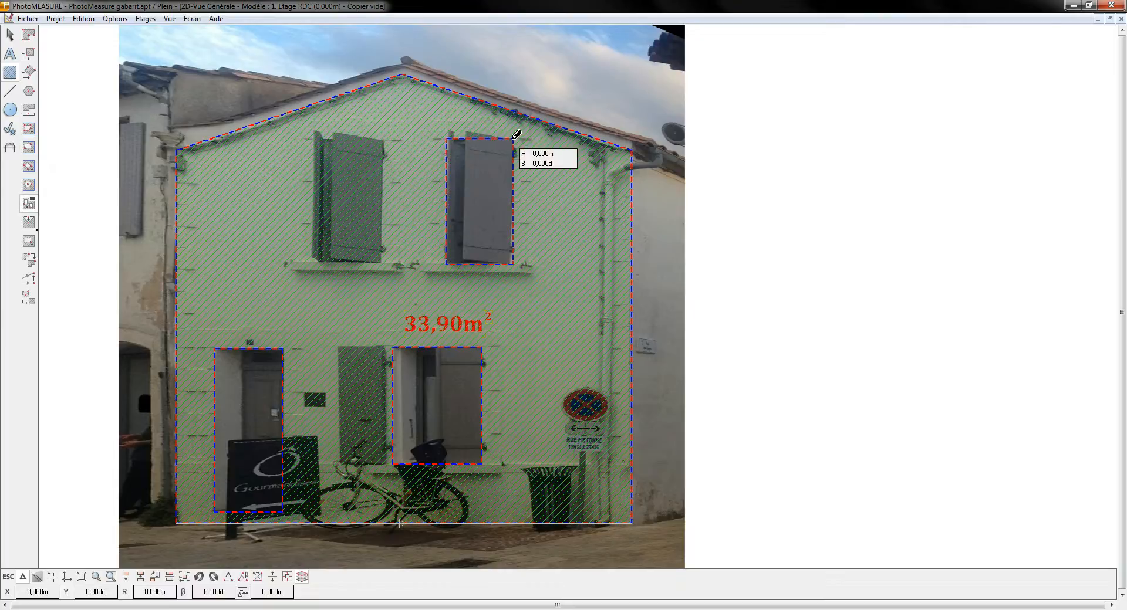
left_click(384, 138)
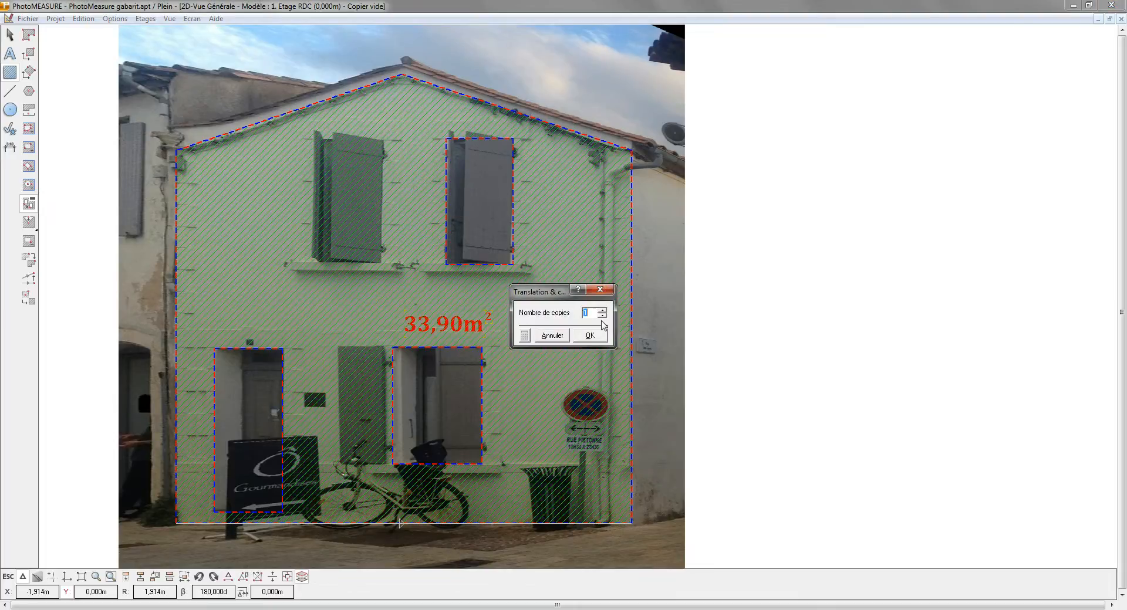
left_click(589, 335)
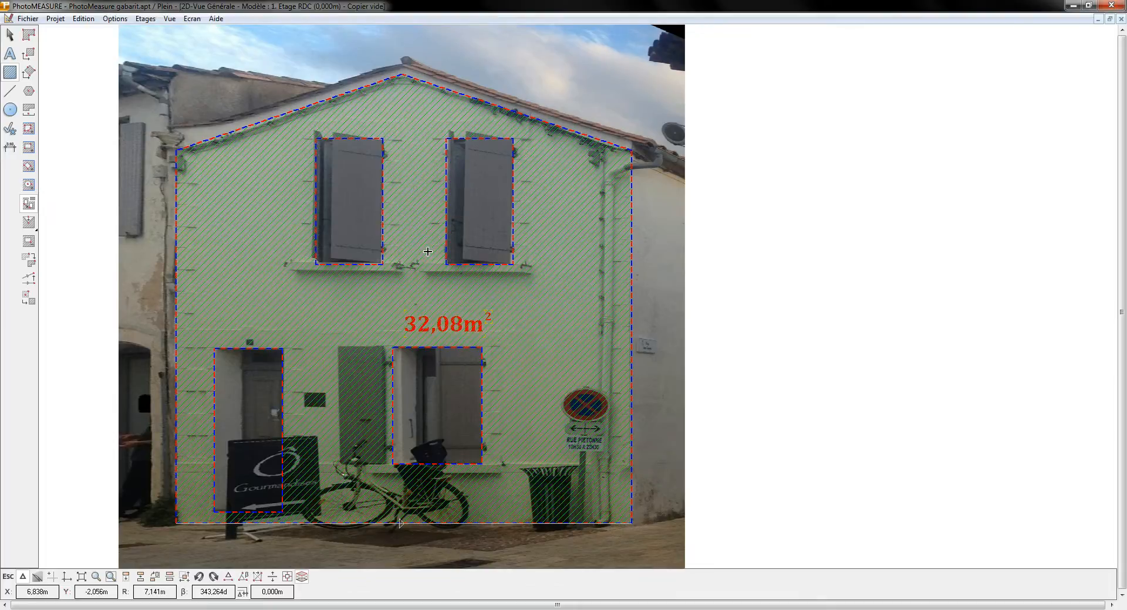
- Review the facade hatch's quantities for opening area, net area with voids deducted, and gross area
right_click(531, 88)
left_click(627, 182)
left_click_drag(567, 108, 838, 95)
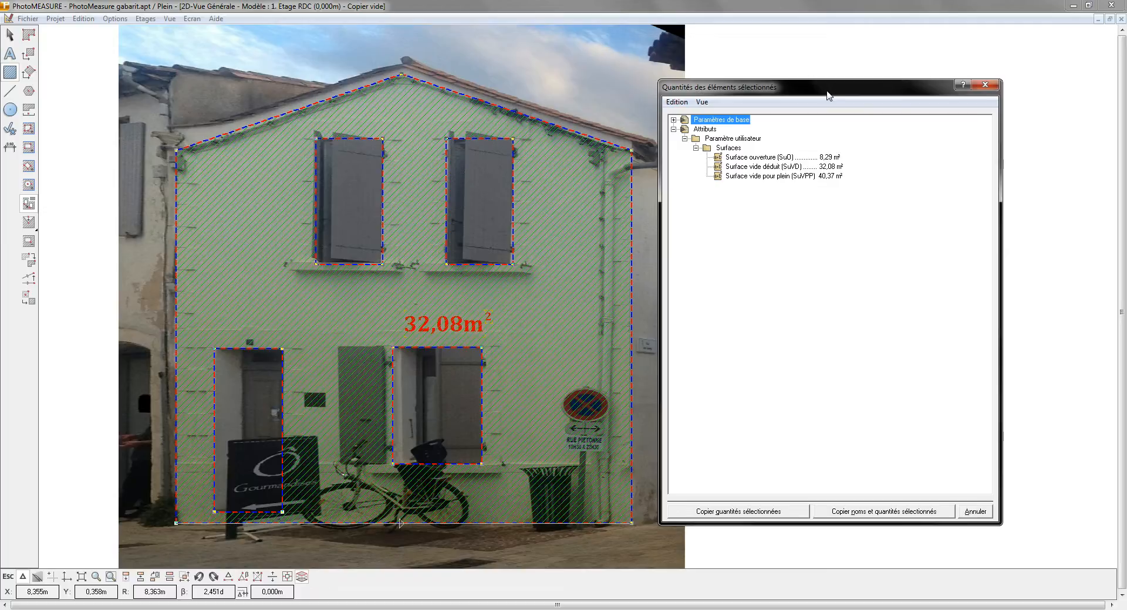
left_click(756, 159)
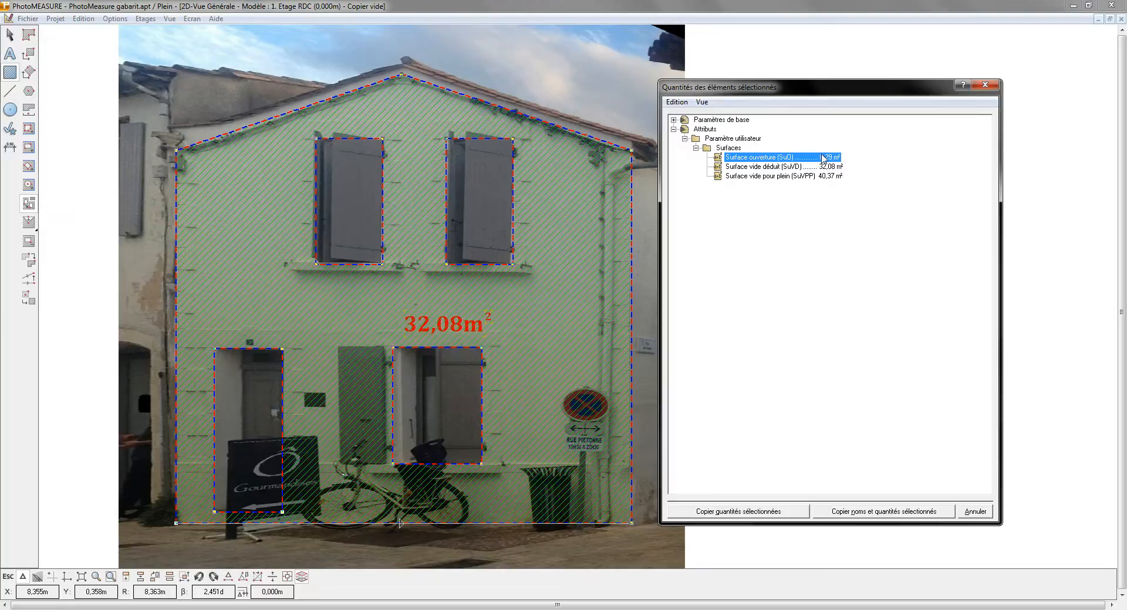
left_click(767, 168)
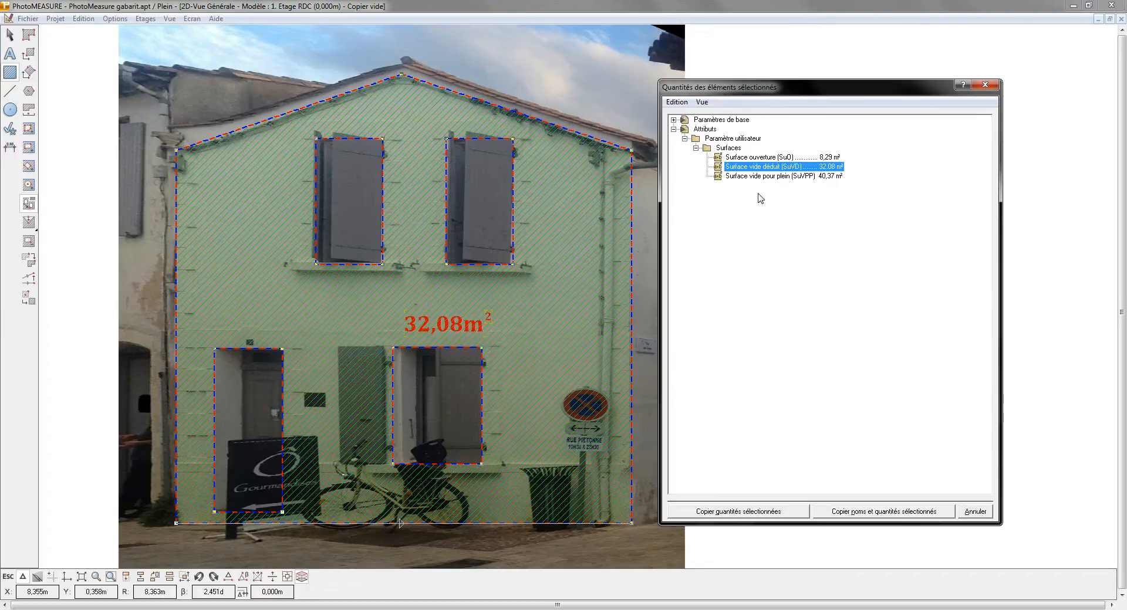
left_click(785, 177)
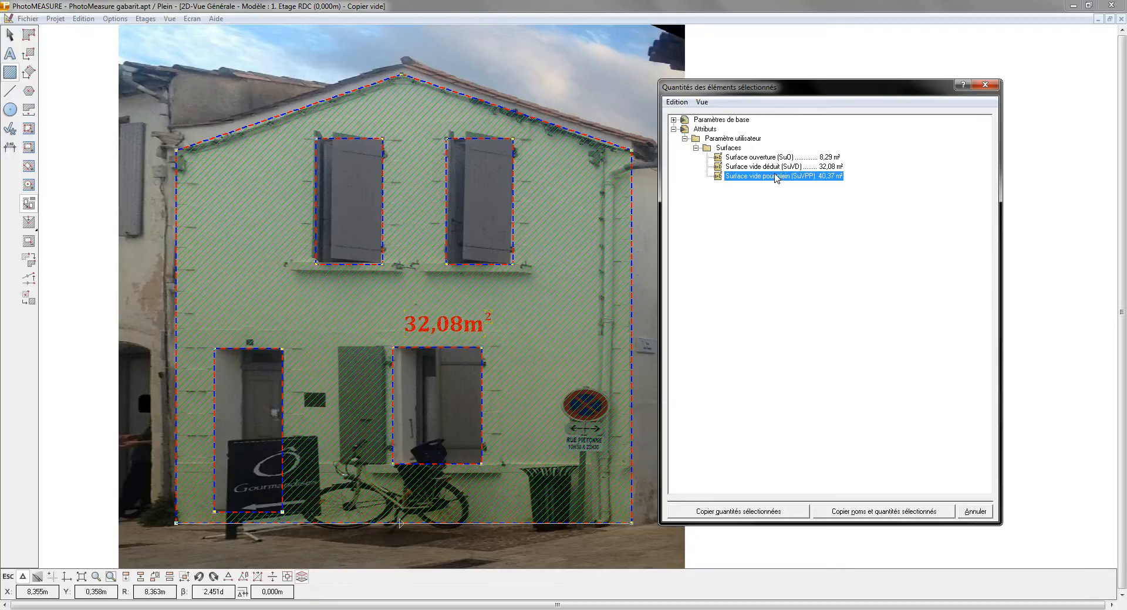
left_click(776, 169)
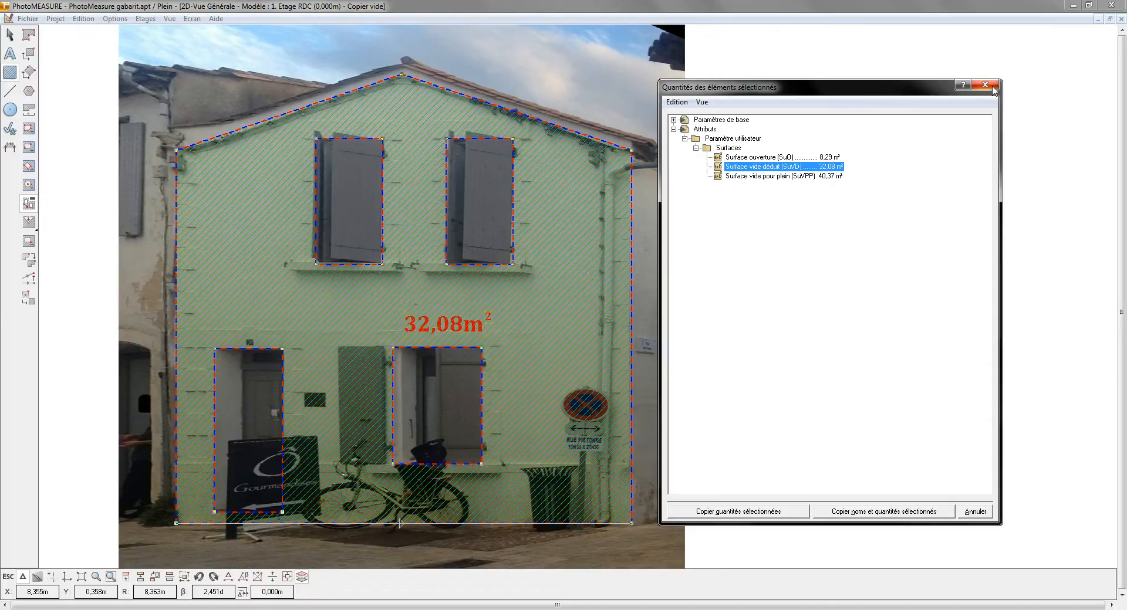
left_click(992, 88)
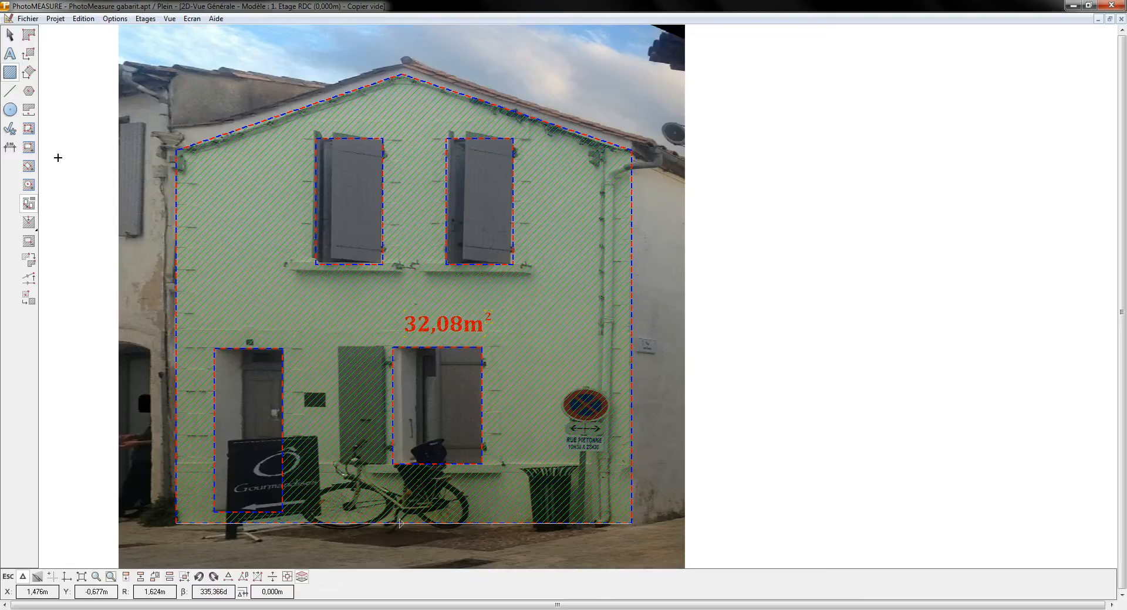
- Apply the "Linéaire de tableaux et linteau" preset to the line tool and deselect the facade hatch
left_click(10, 91)
double_click(28, 34)
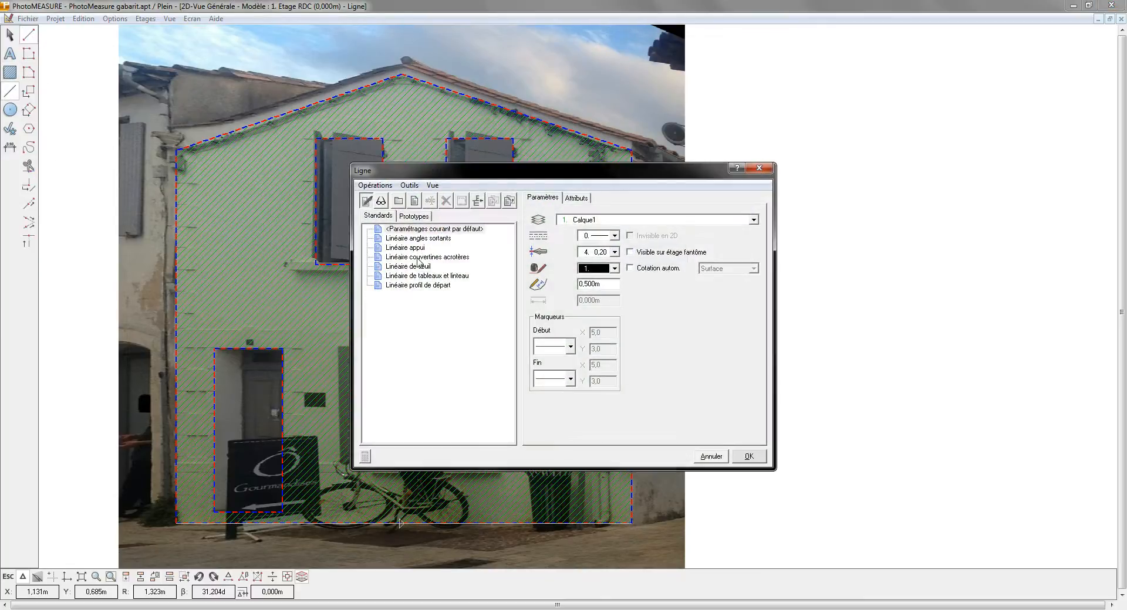
left_click(421, 277)
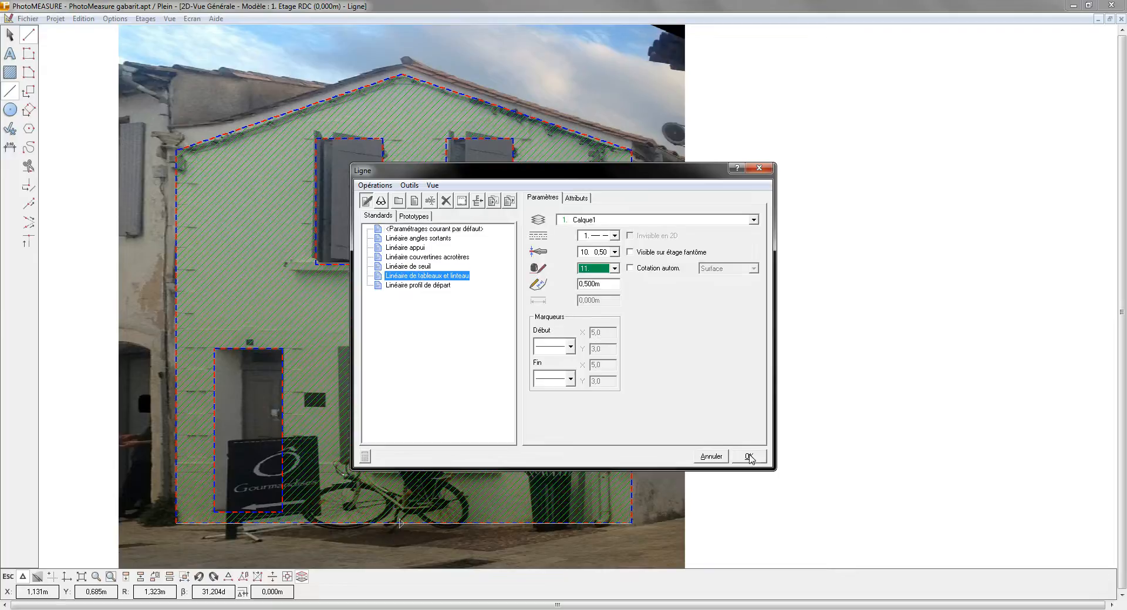
left_click(749, 456)
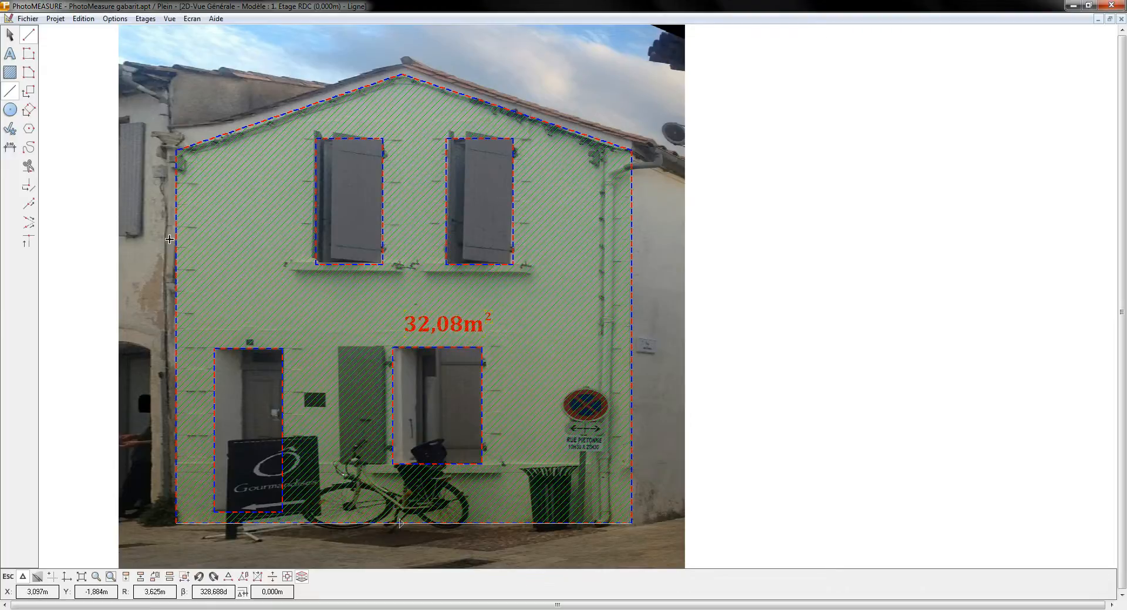
left_click(9, 74)
left_click(176, 215)
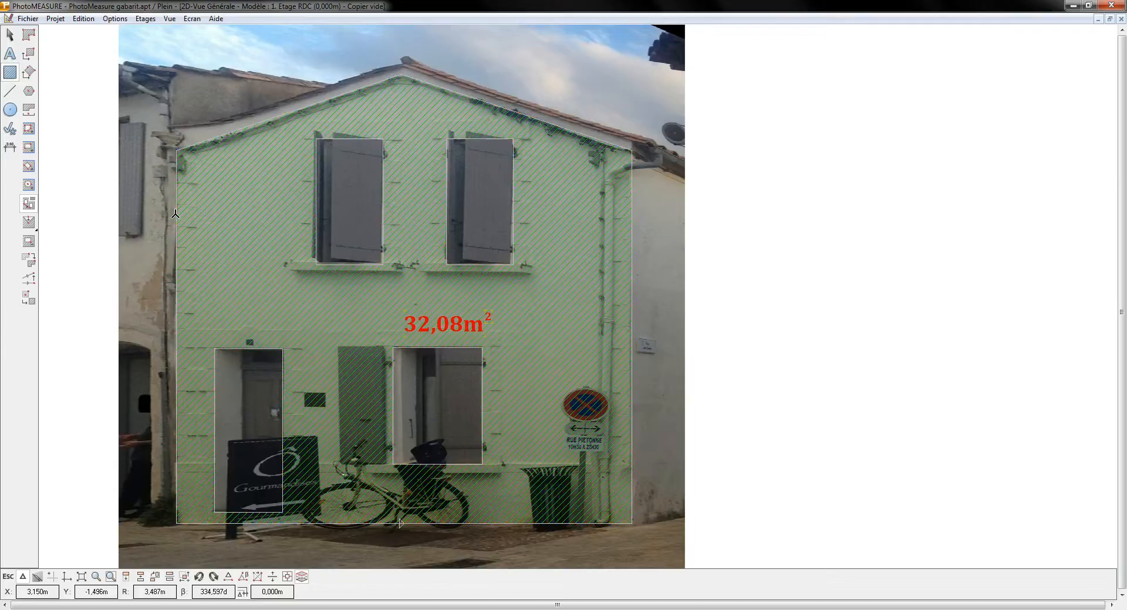
- Trace the jambs and lintel of both upper windows with open three-segment polylines, leaving the sill sides undrawn
left_click(10, 91)
left_click(28, 53)
left_click(316, 264)
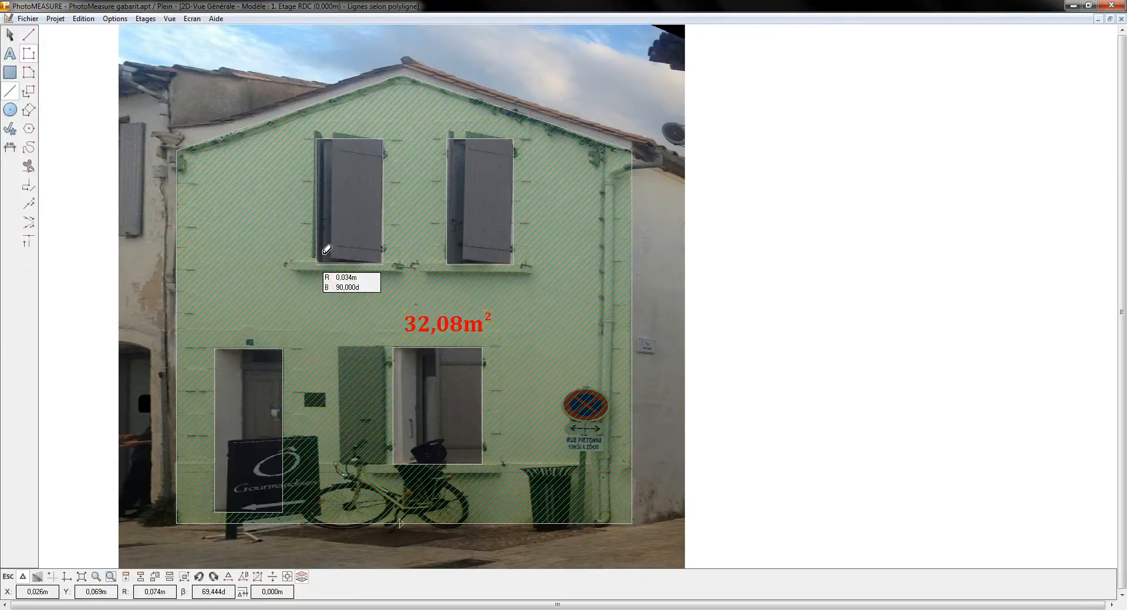
left_click(316, 139)
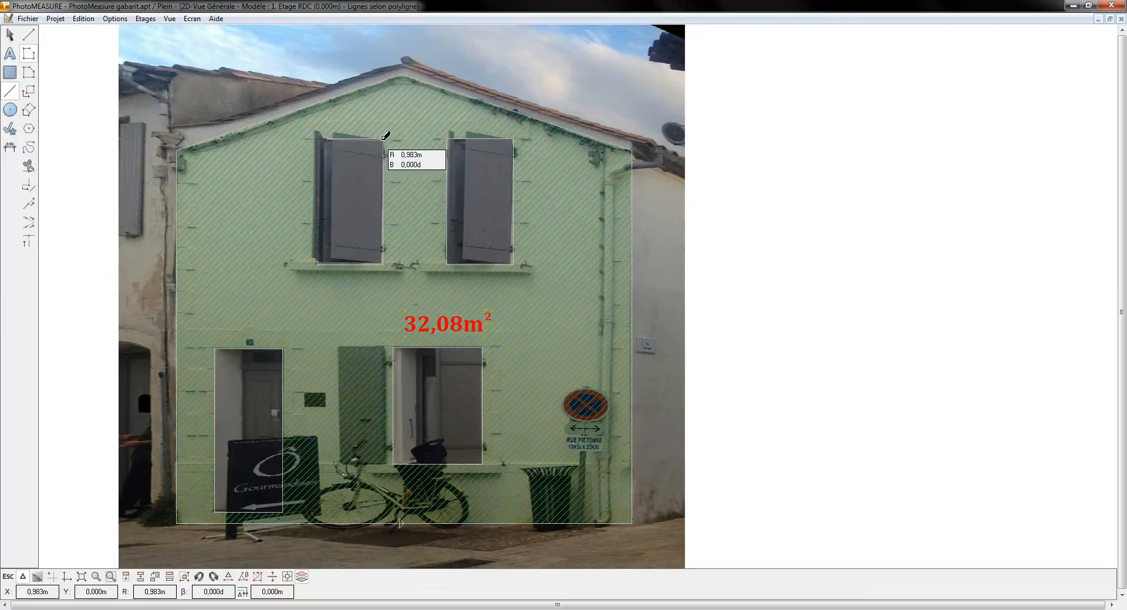
left_click(383, 139)
left_click(383, 263)
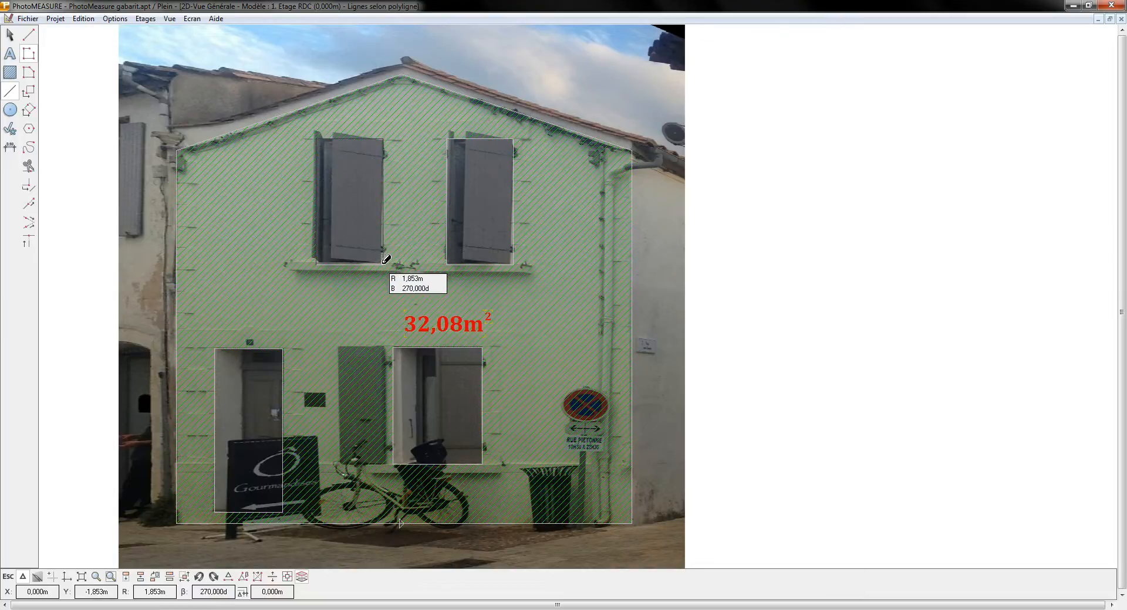
right_click(383, 264)
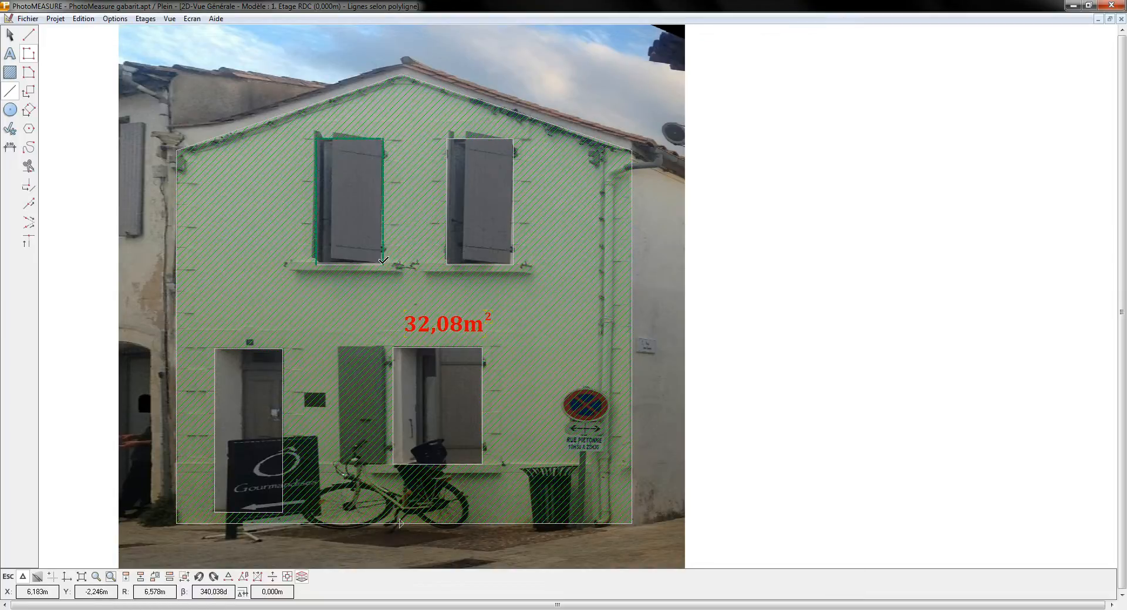
left_click(449, 262)
left_click(448, 139)
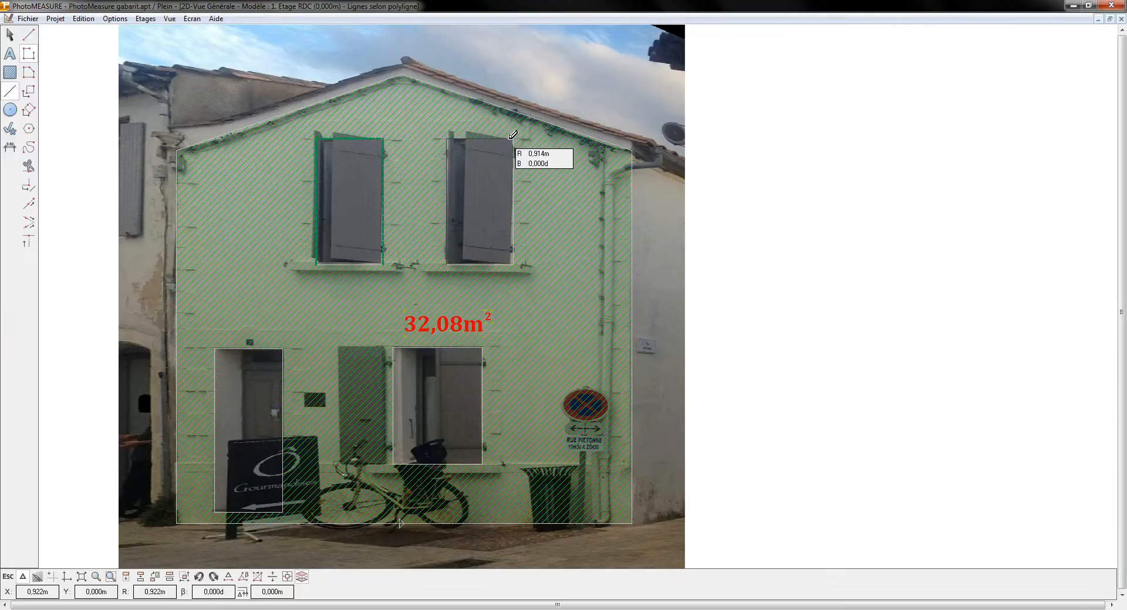
left_click(514, 138)
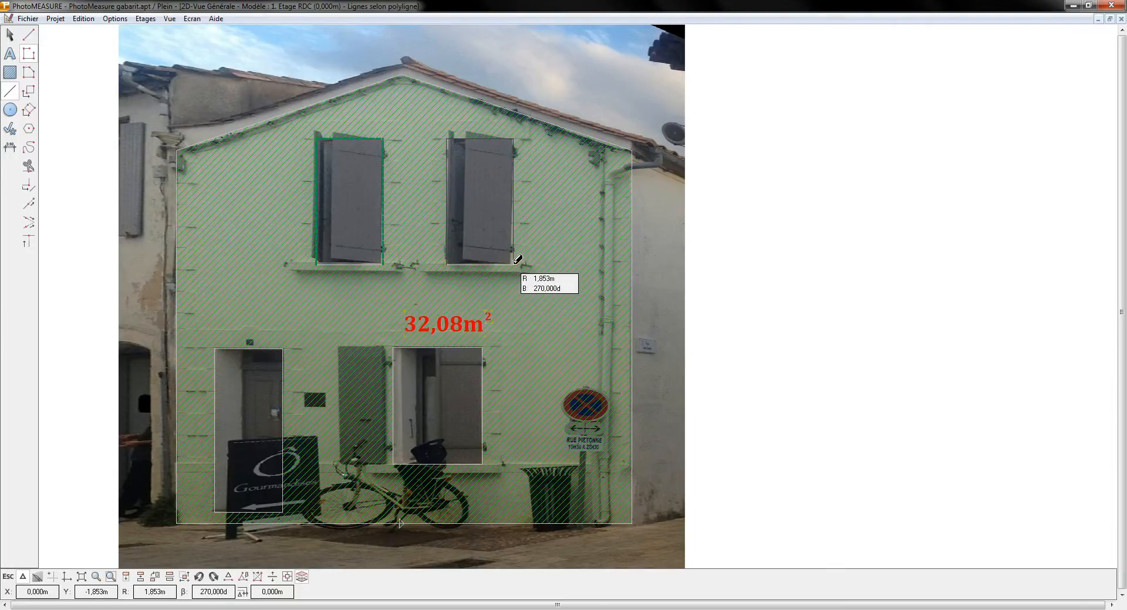
right_click(517, 259)
- Trace the jambs and lintels of the ground-floor window and the door with open three-segment polylines
left_click(394, 464)
left_click(394, 348)
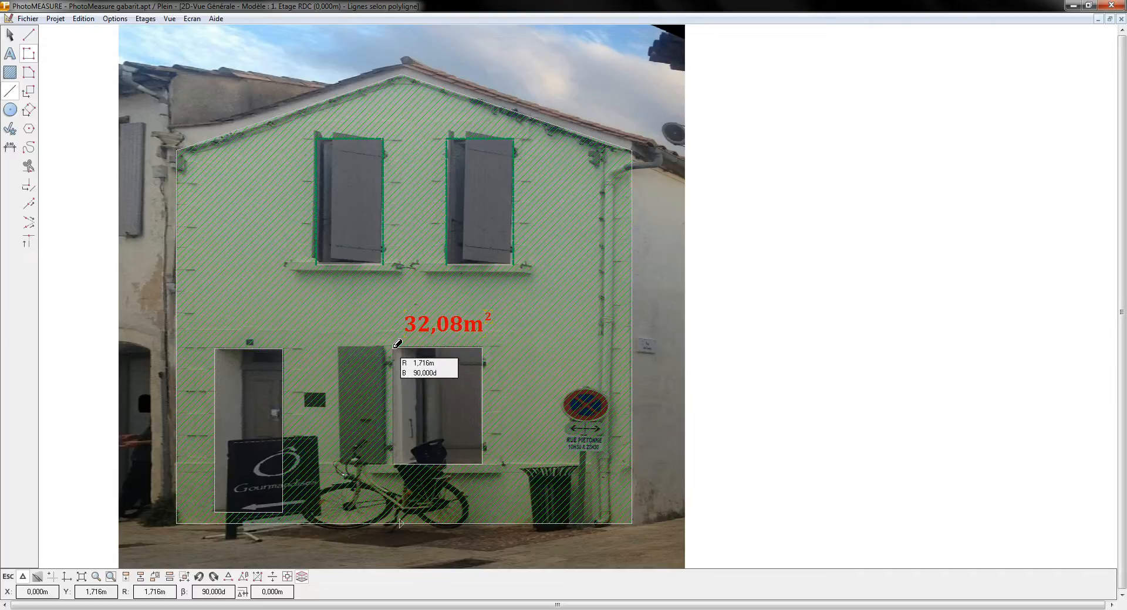
left_click(482, 349)
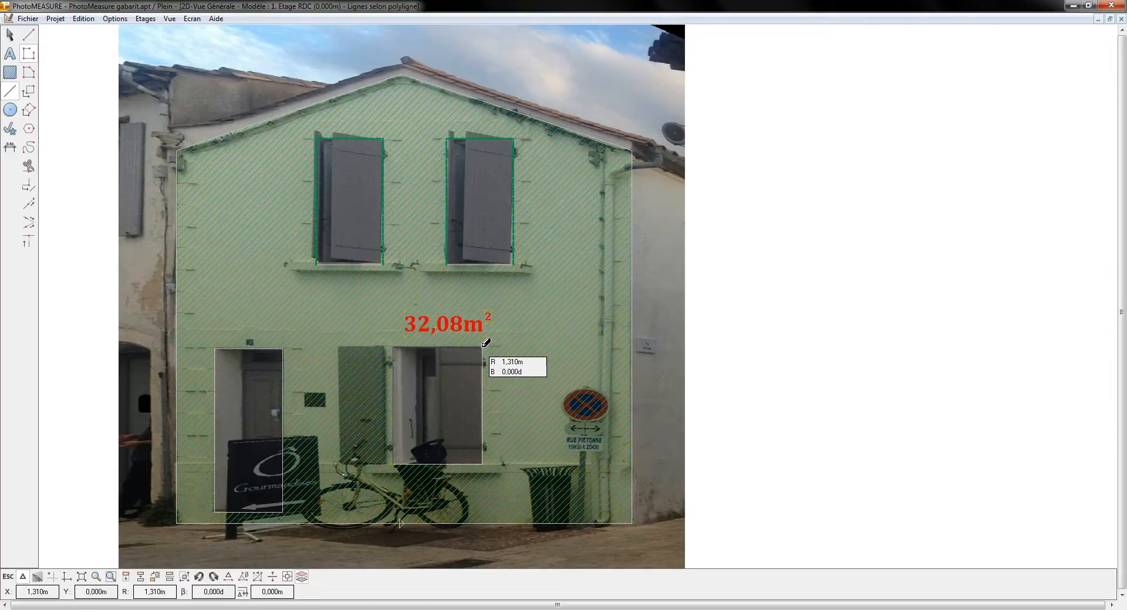
right_click(482, 464)
left_click(282, 510)
left_click(283, 350)
left_click(216, 350)
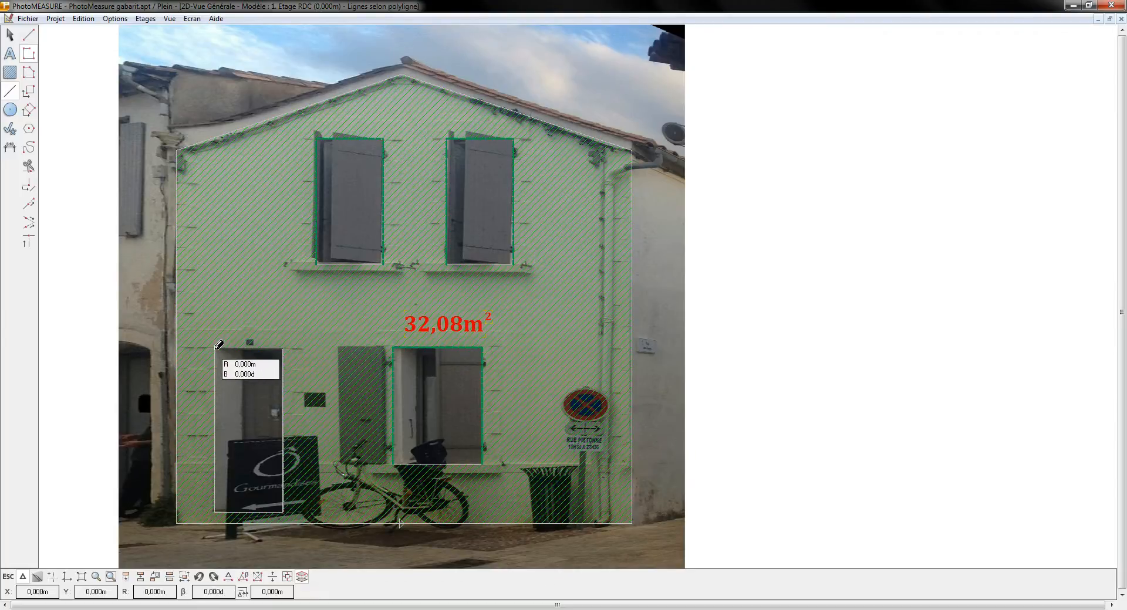
right_click(217, 509)
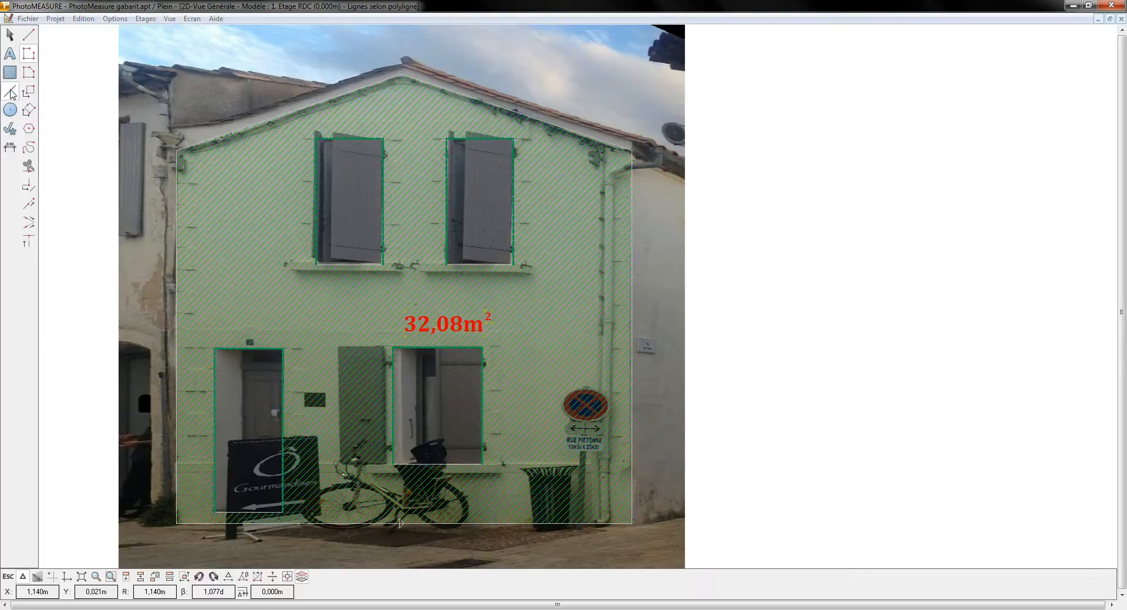
- Draw a threshold line across the base of the door opening using the "Linéaire de seuil" preset
double_click(10, 91)
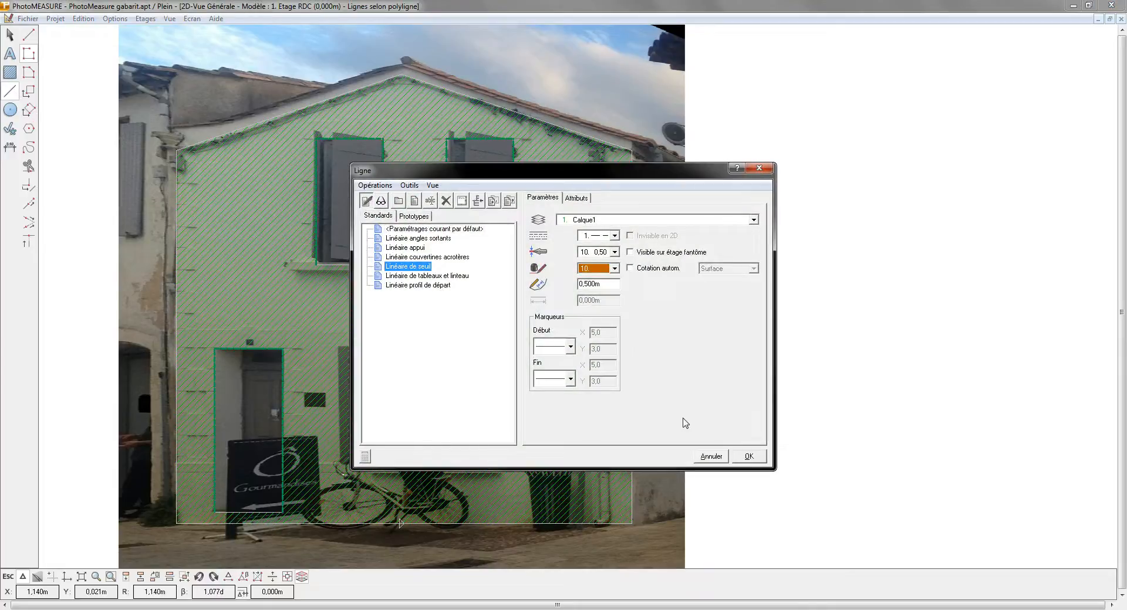
left_click(743, 458)
left_click(215, 511)
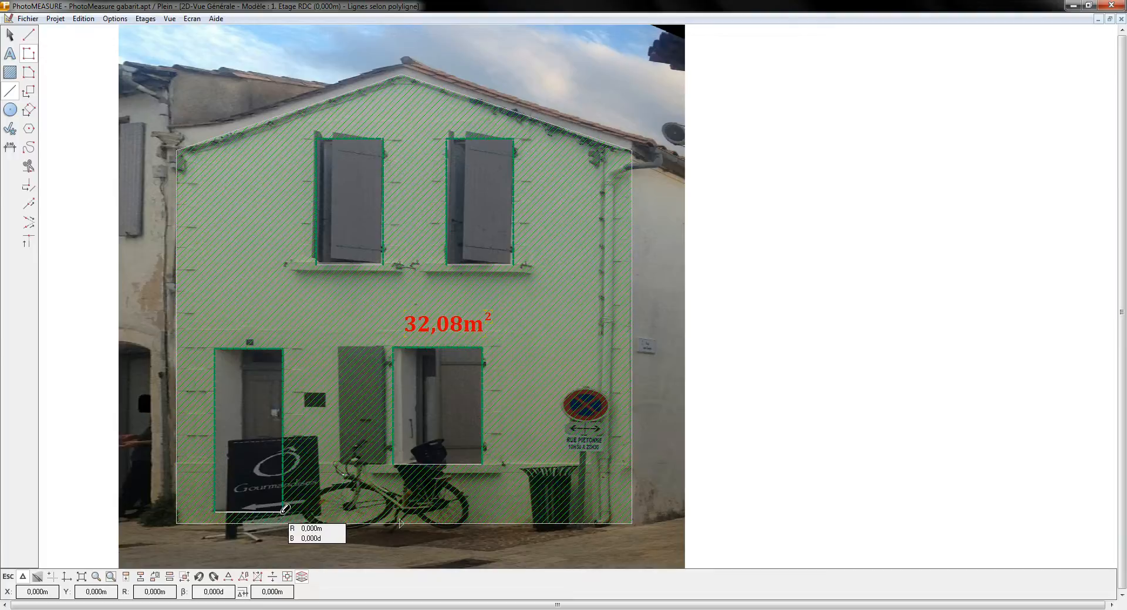
right_click(284, 509)
left_click(309, 335)
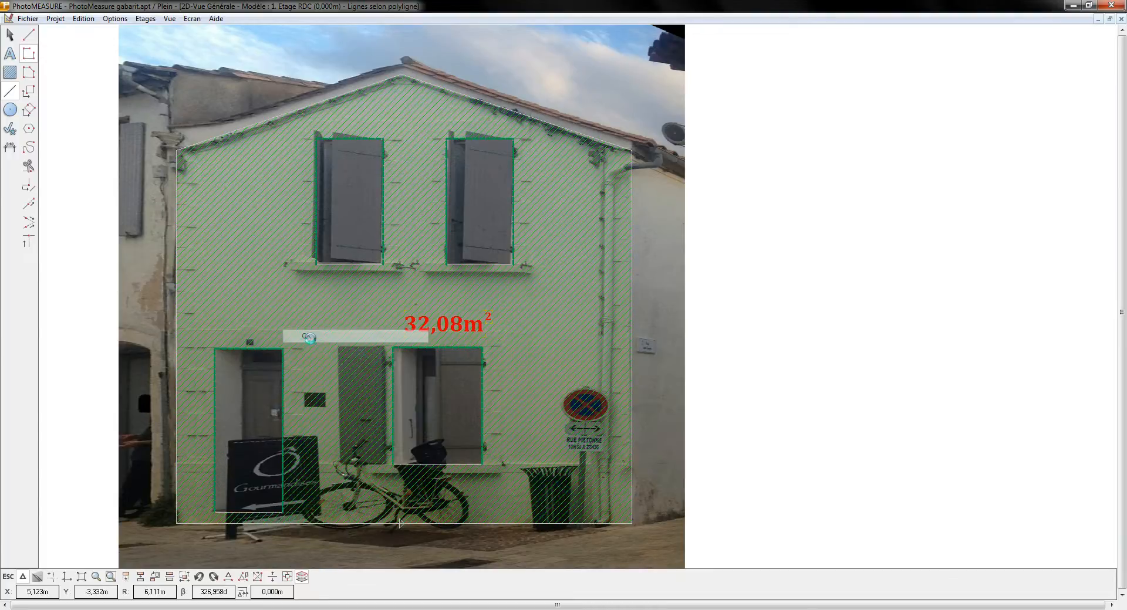
- Draw sill lines along the lower edges of all three windows using the single line tool with the "Linéaire appui" preset
double_click(28, 34)
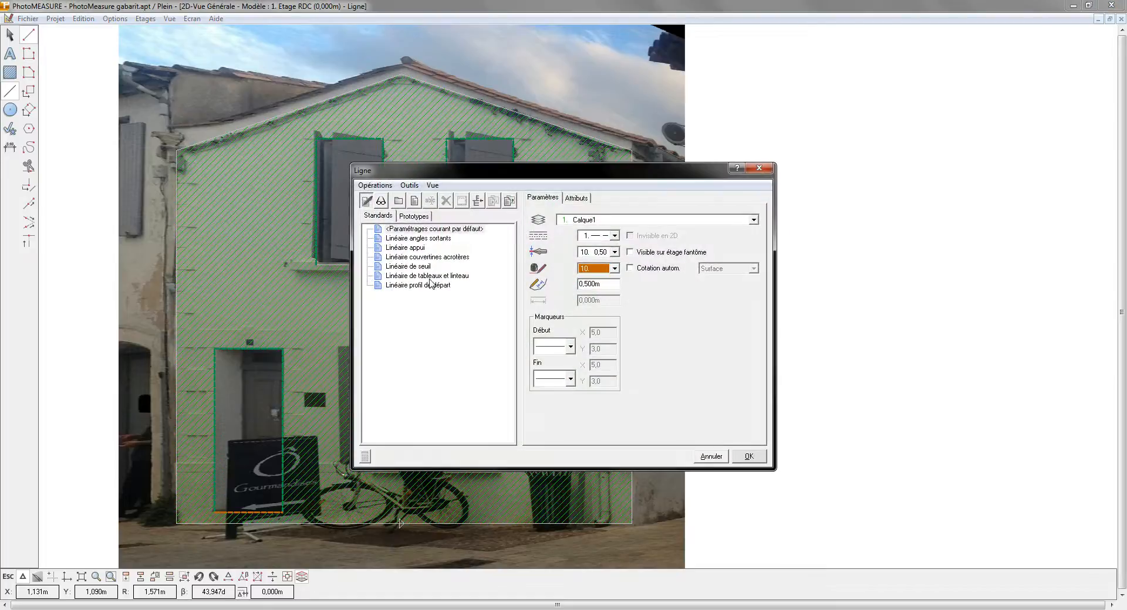
left_click(418, 249)
left_click(749, 456)
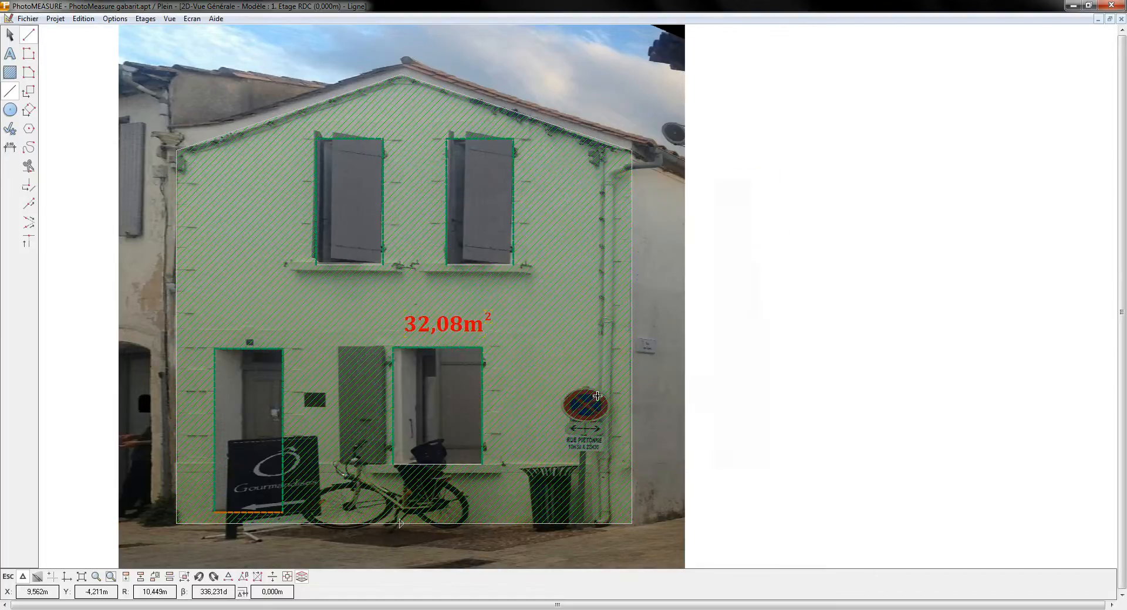
left_click(393, 463)
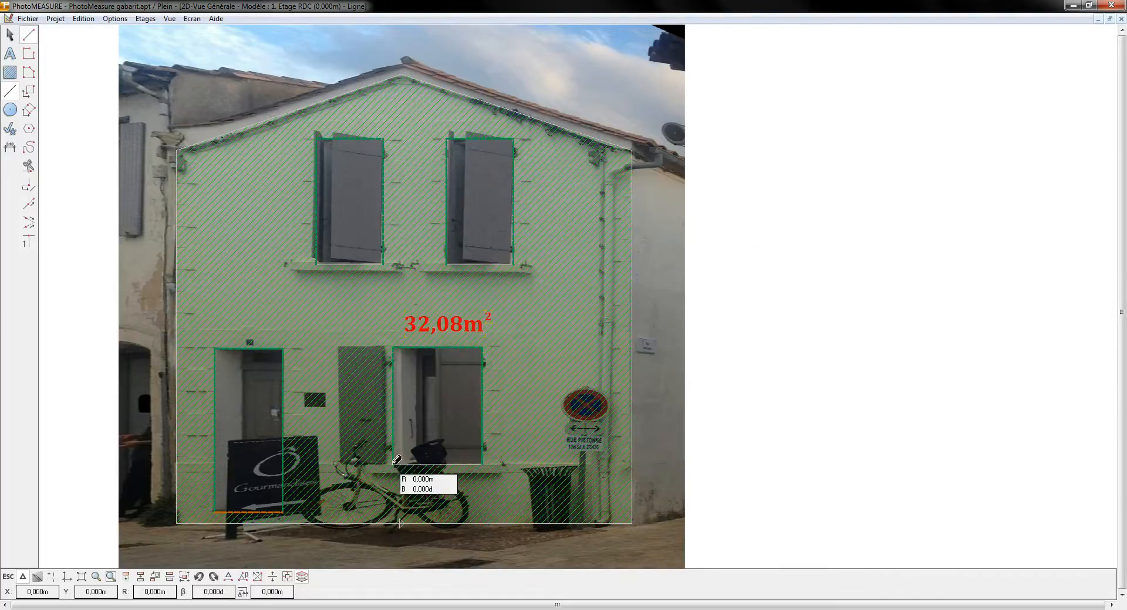
left_click(483, 464)
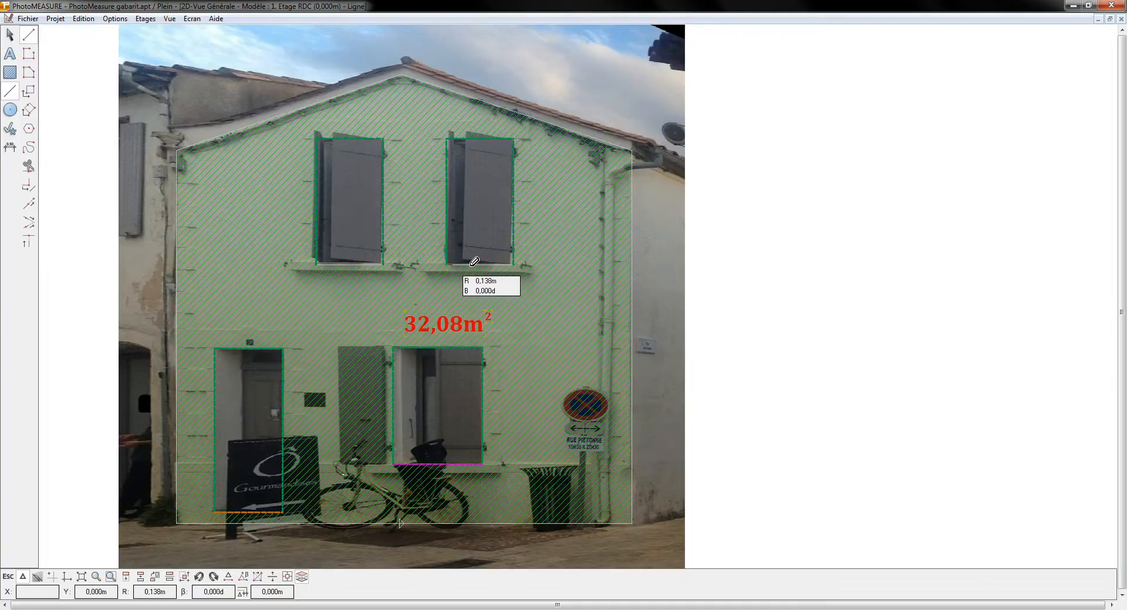
left_click(513, 265)
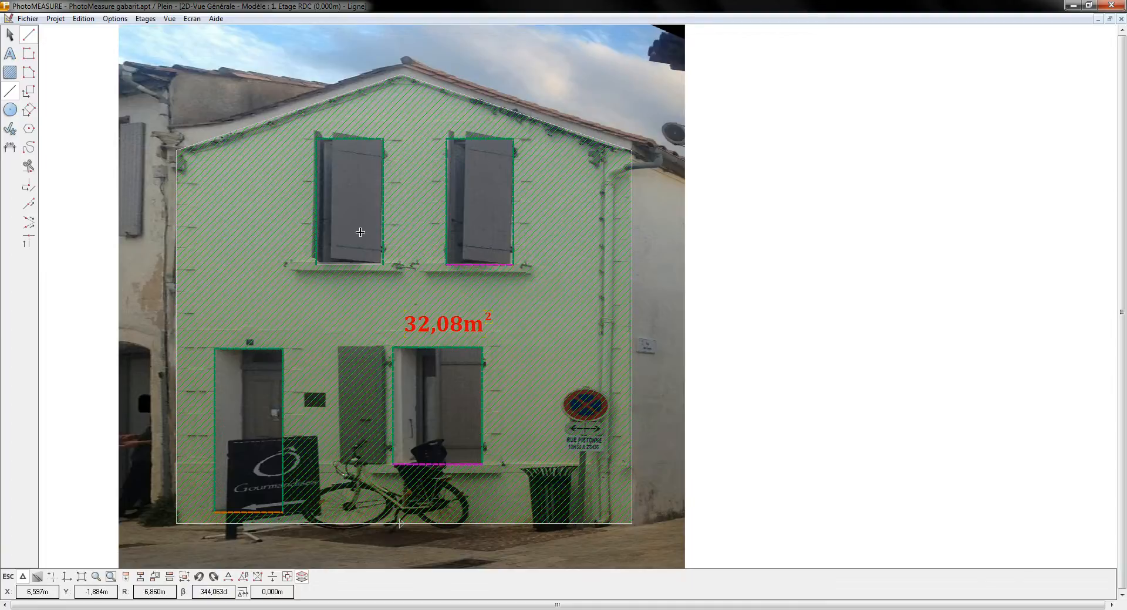
left_click(318, 261)
left_click(382, 265)
- Review the quantities of the drawn lines for sill, threshold, and jamb and lintel lengths
right_click(598, 92)
left_click(695, 167)
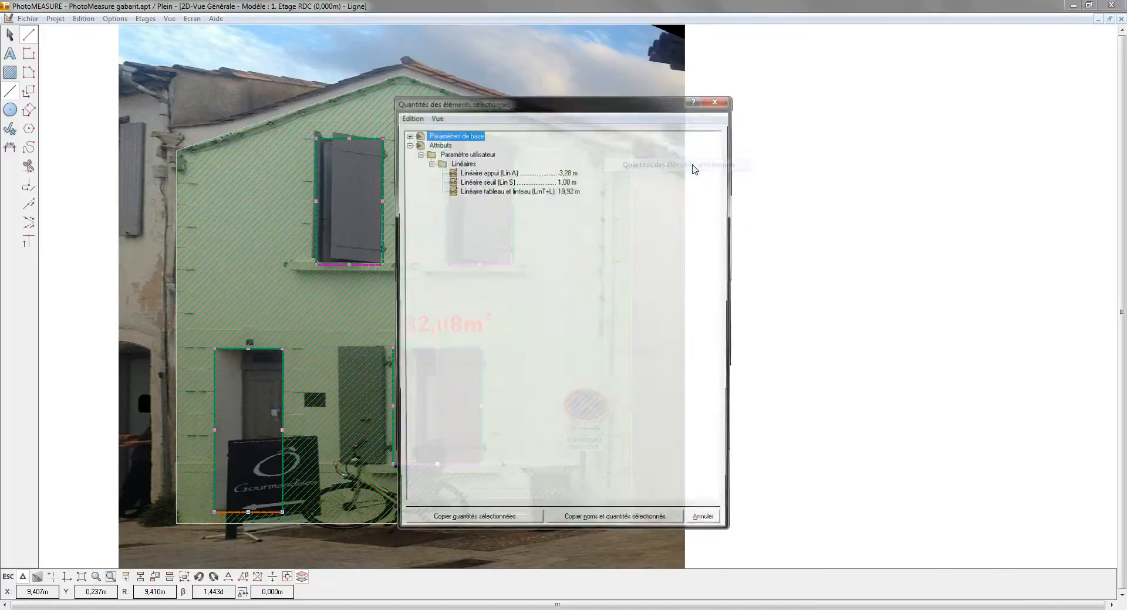
left_click_drag(604, 103, 838, 94)
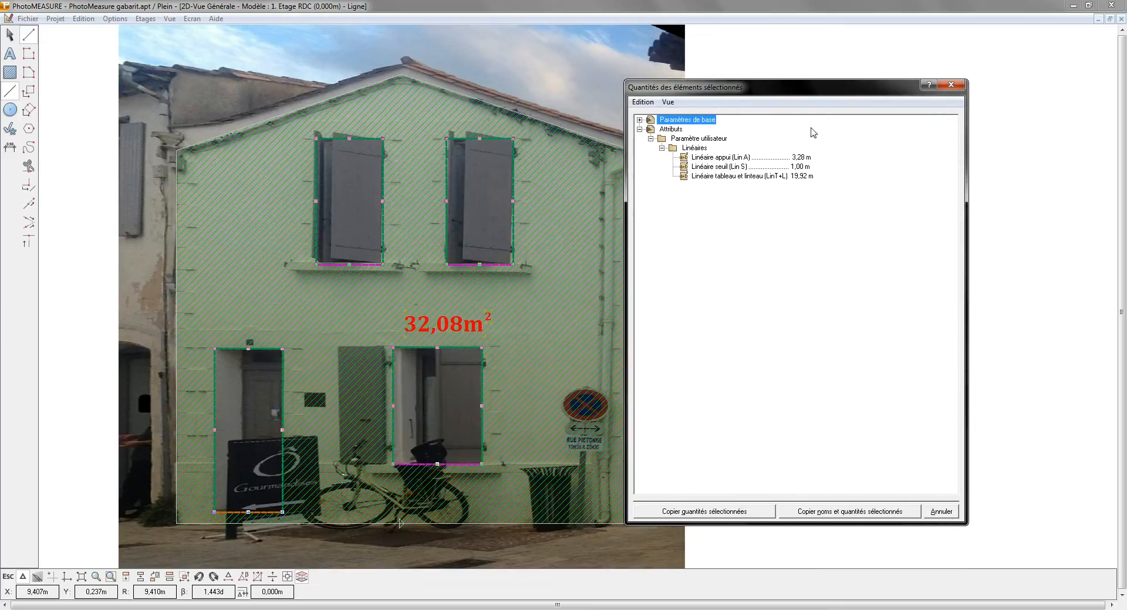
left_click(724, 159)
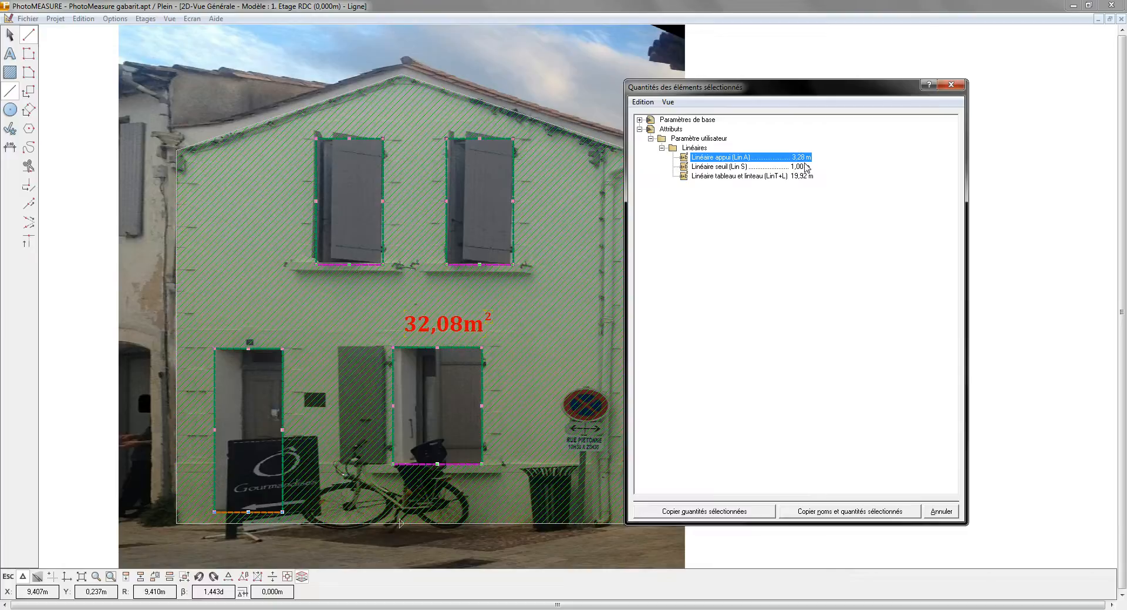
left_click(721, 169)
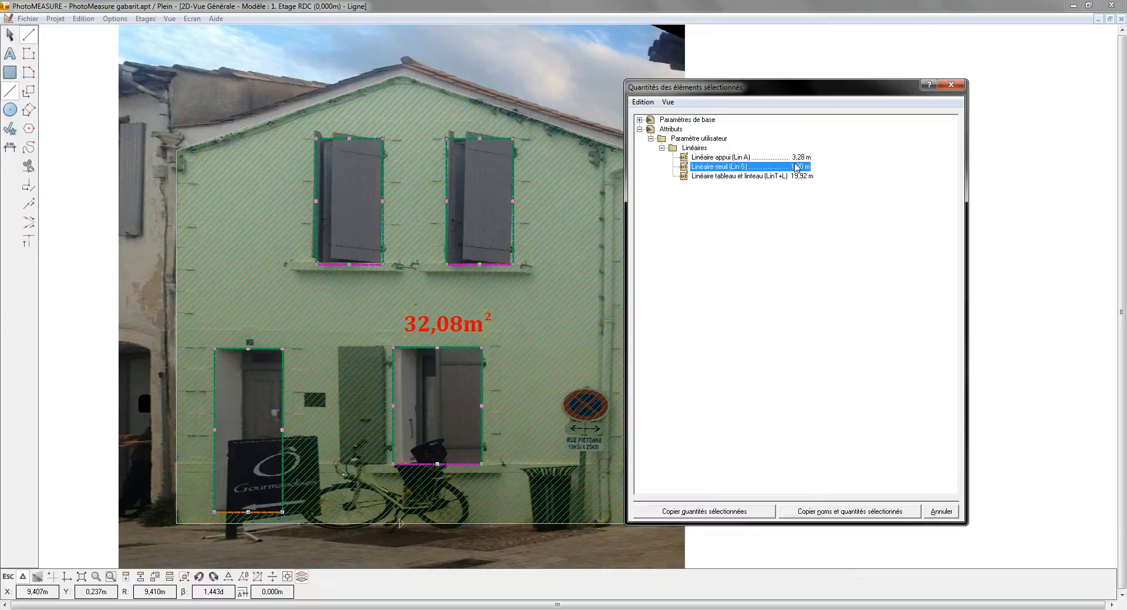
left_click(699, 178)
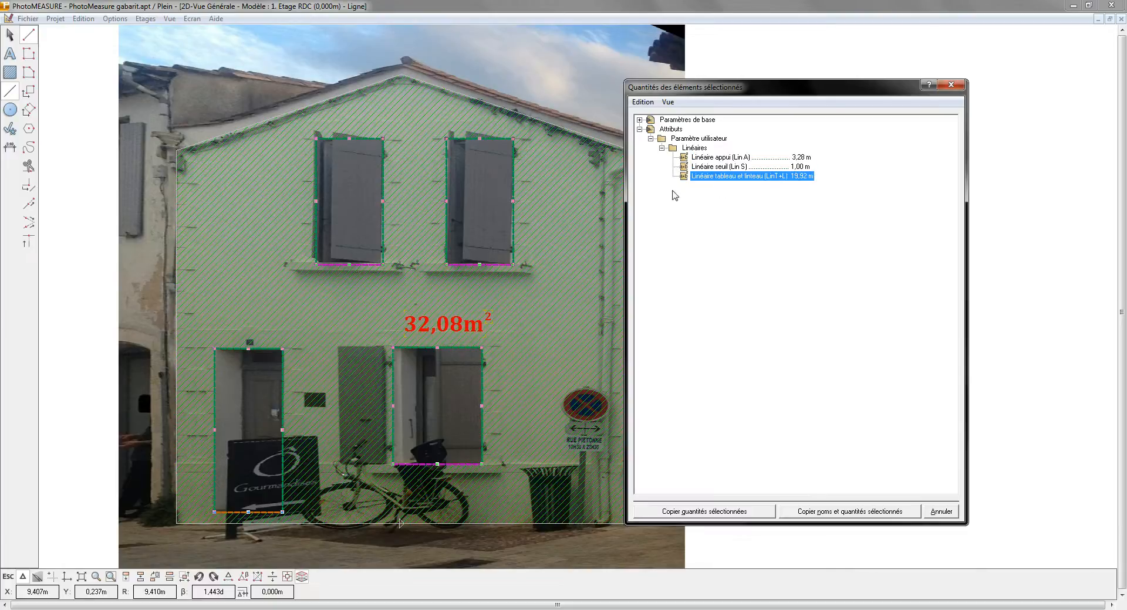